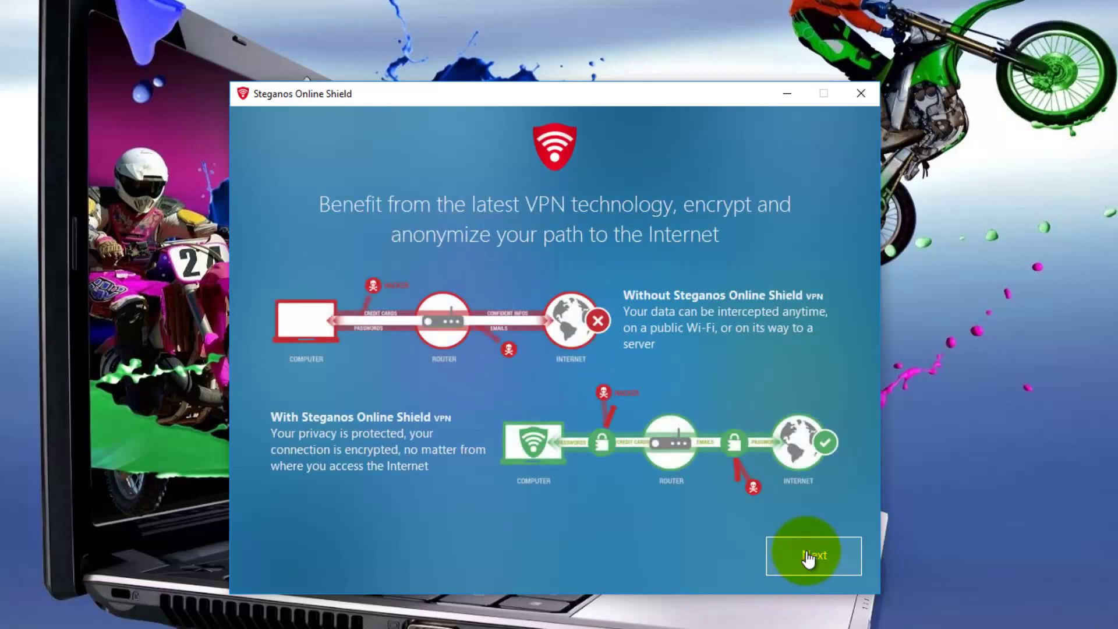
Go through the introduction of Steganos Online Shield and choose the free trial.
left_click(808, 557)
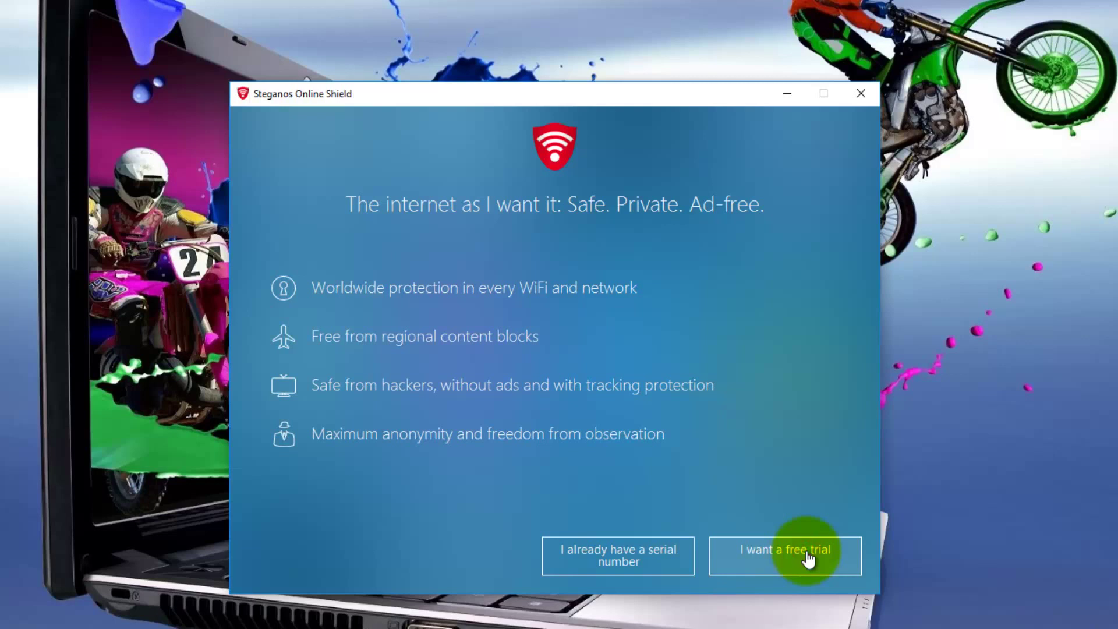
left_click(808, 556)
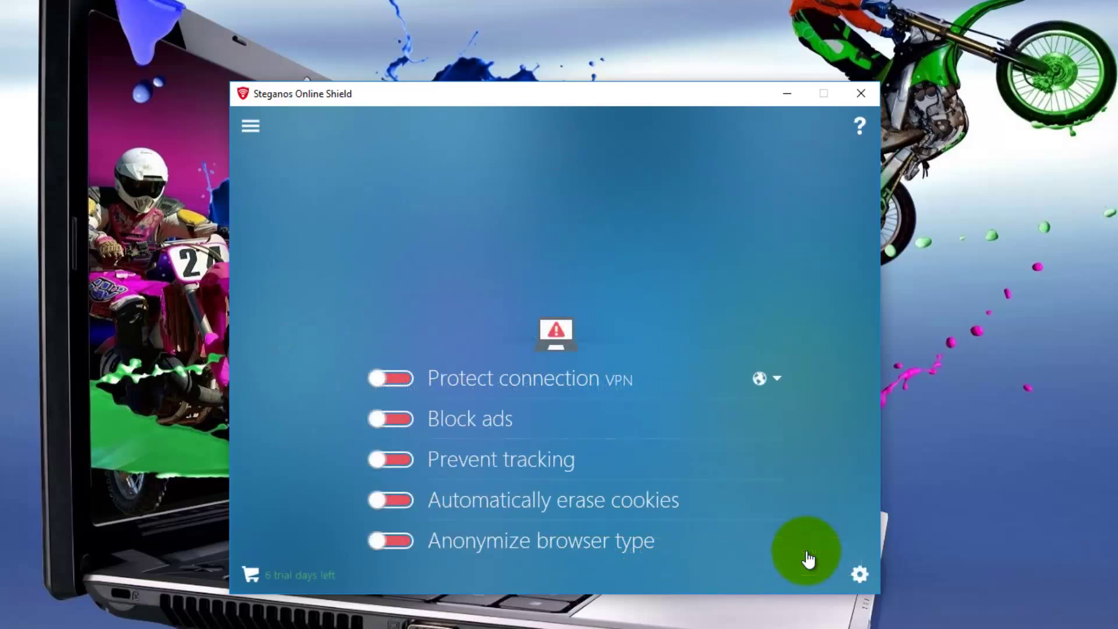
Examine the language choices and startup options in the settings, and the list of available VPN server countries.
left_click(859, 574)
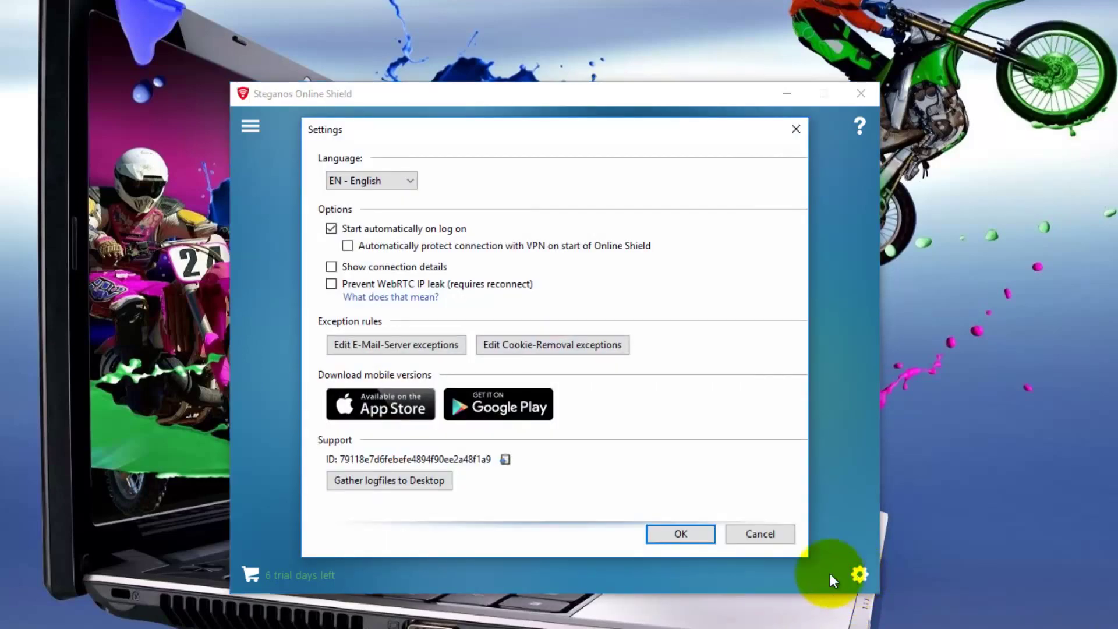
left_click(410, 177)
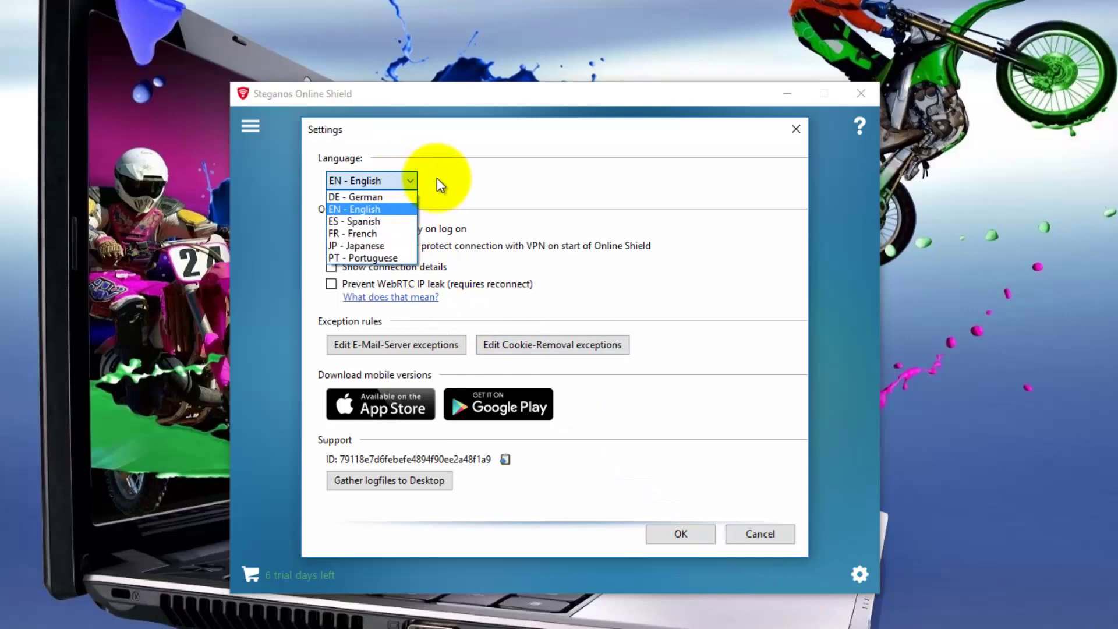
left_click(437, 178)
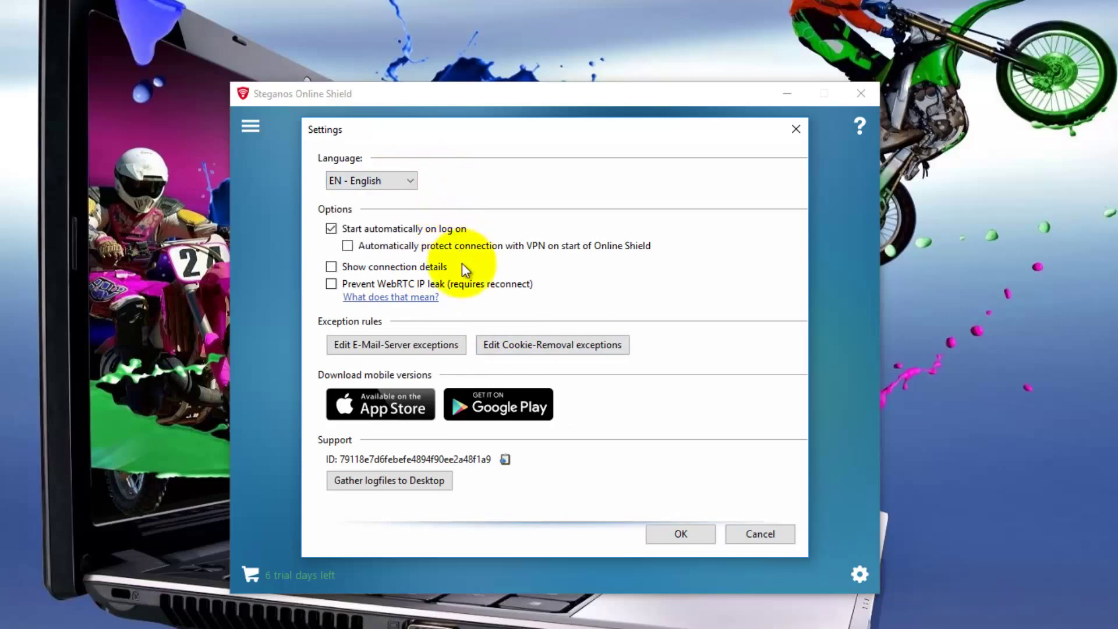
left_click(680, 533)
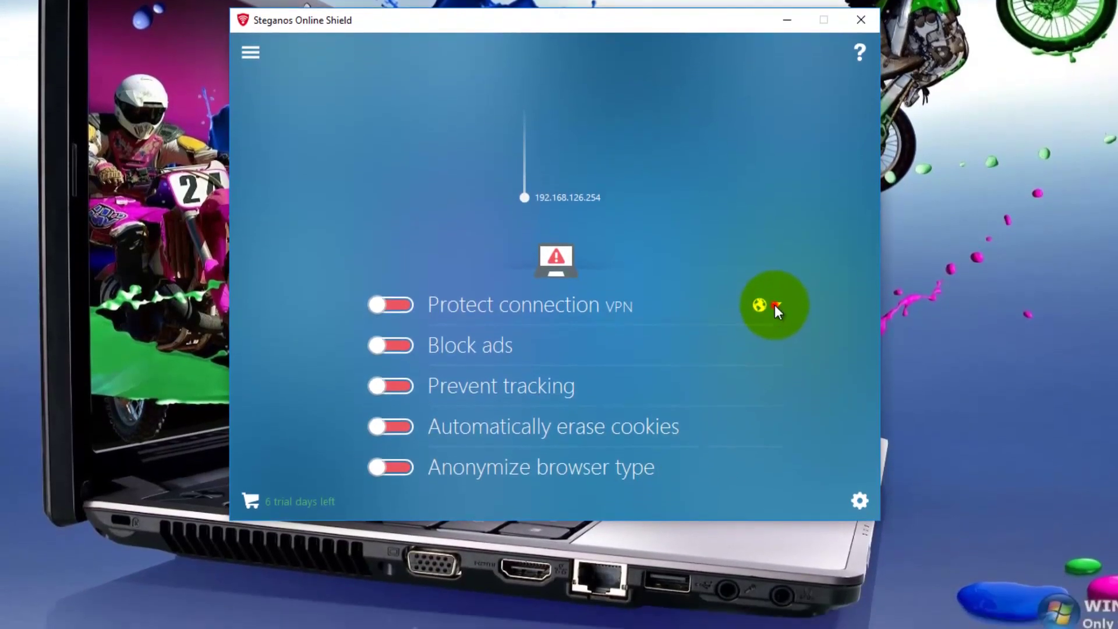
left_click(776, 305)
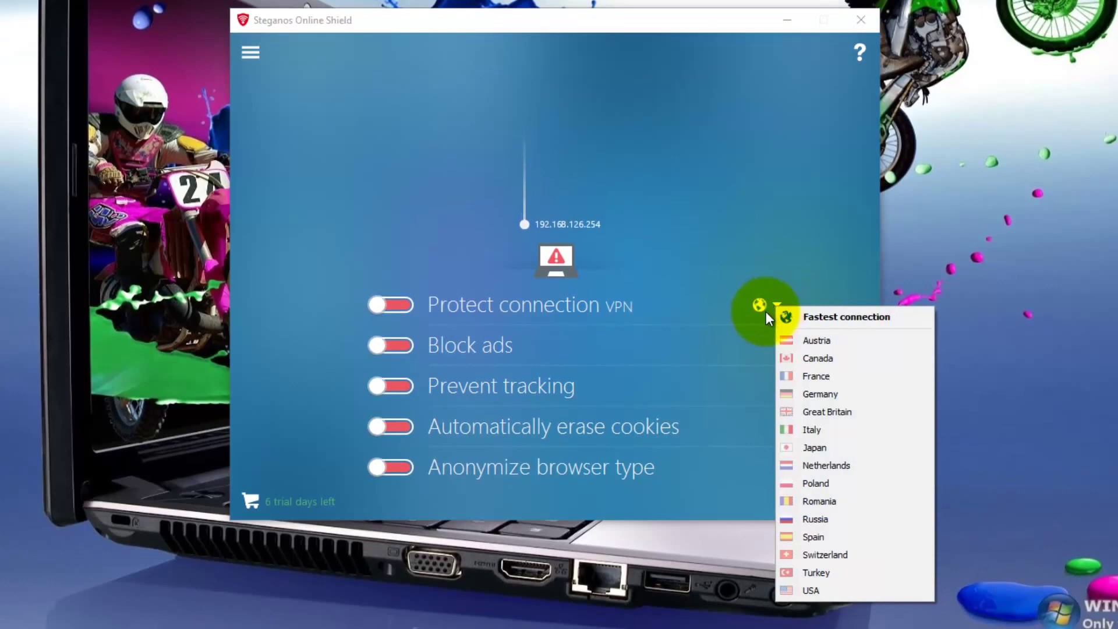
left_click(760, 318)
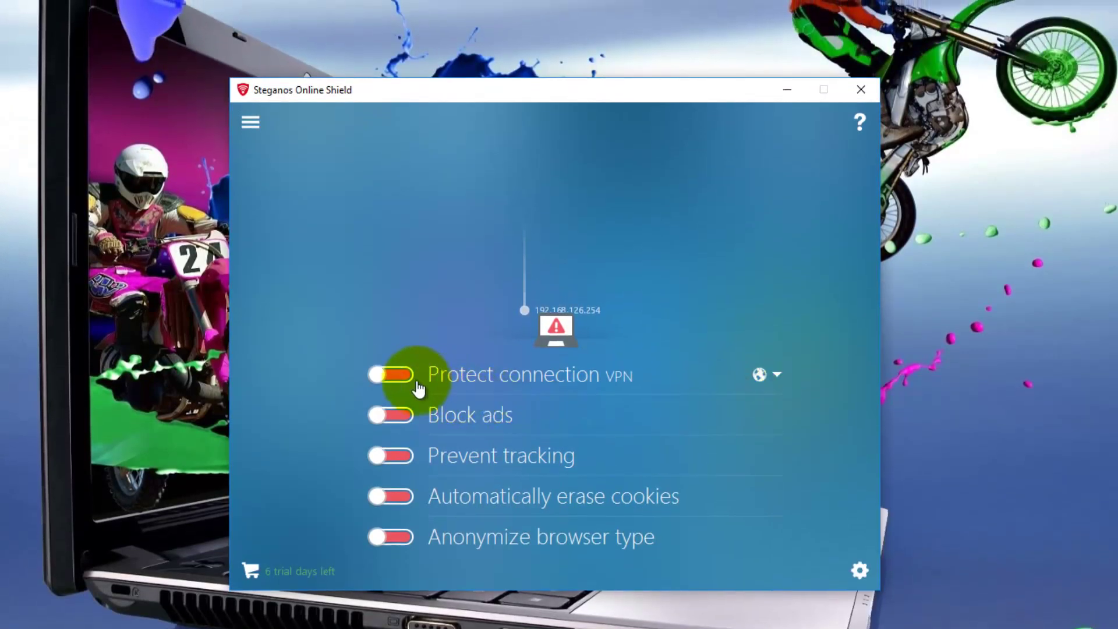
Turn on VPN connection protection, allowing the VPN Setup Tool to make changes and installing the TAP-Windows network adapter software.
left_click(408, 375)
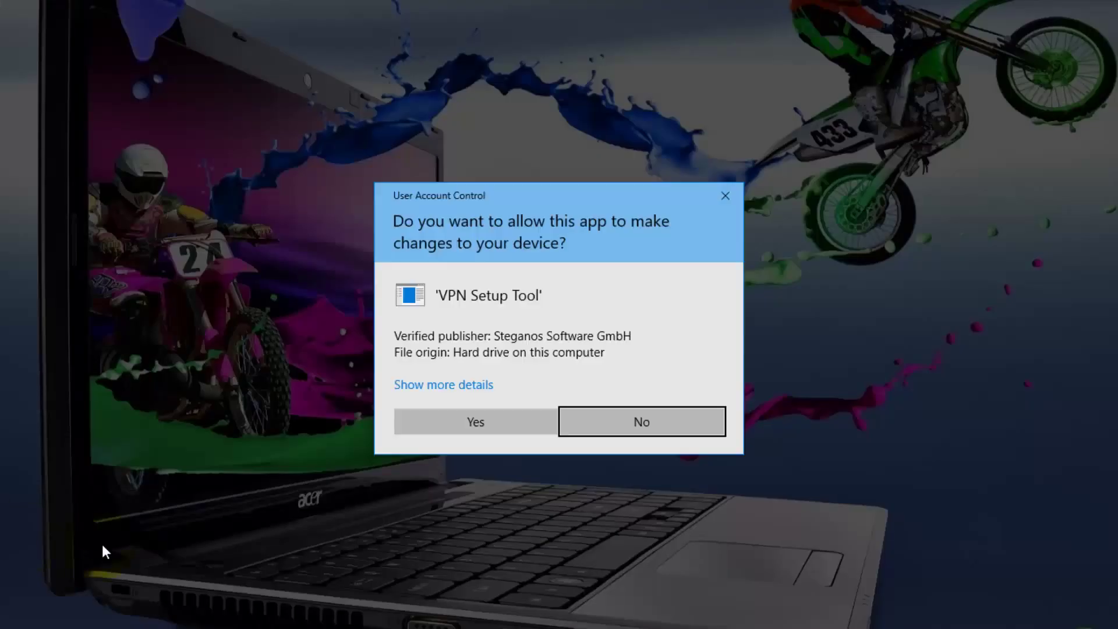
left_click(414, 417)
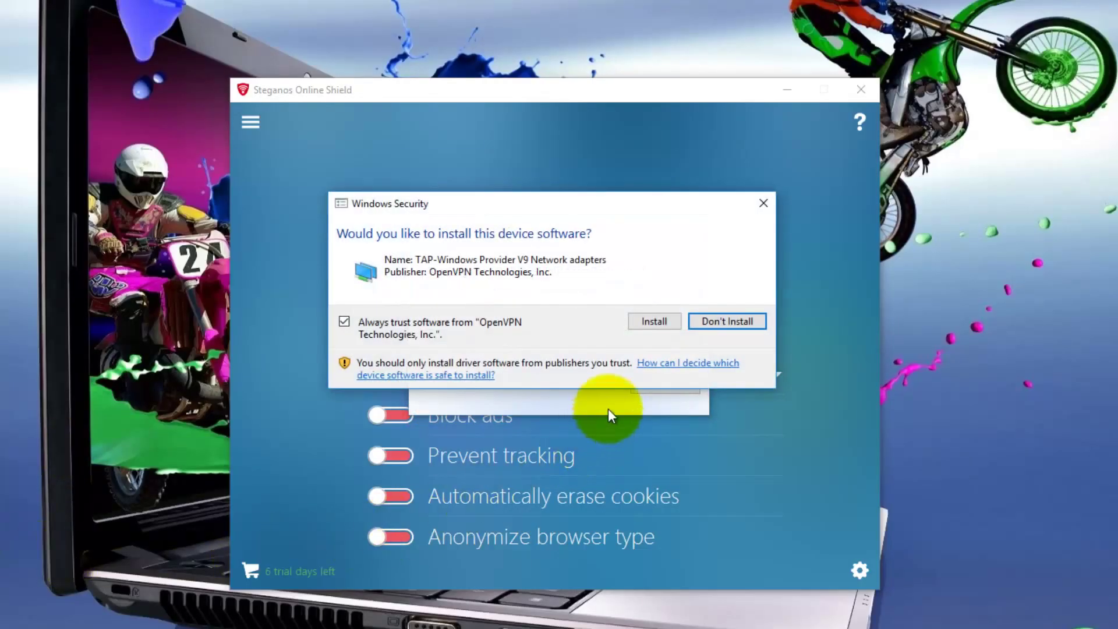
left_click(659, 321)
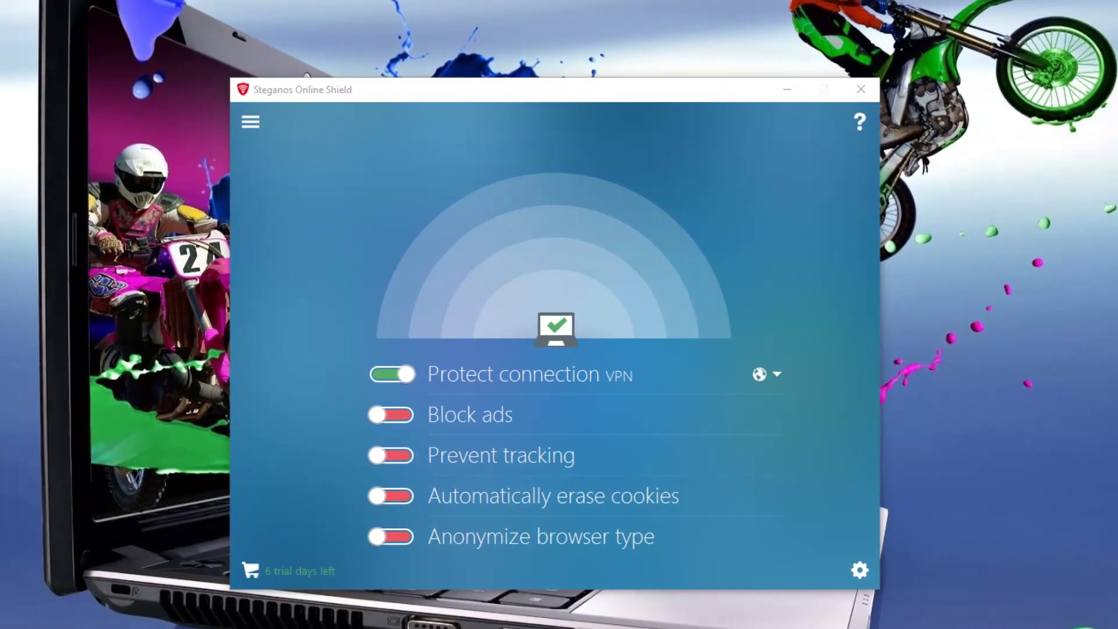
Enable ad blocking, tracking prevention, automatic cookie erasing and browser type anonymization.
left_click(407, 415)
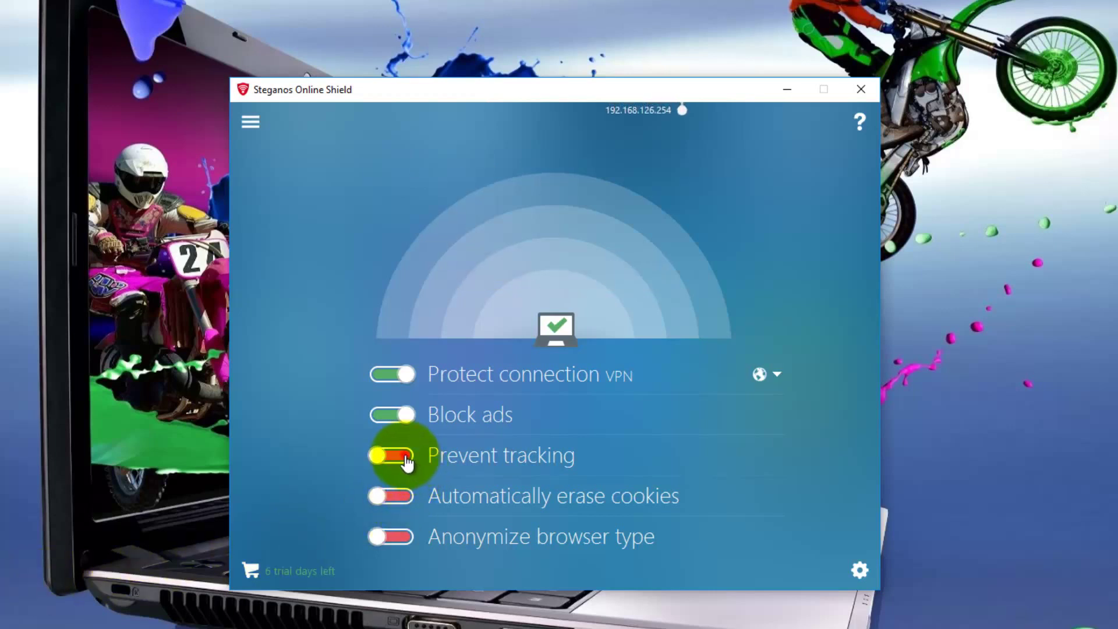
left_click(402, 497)
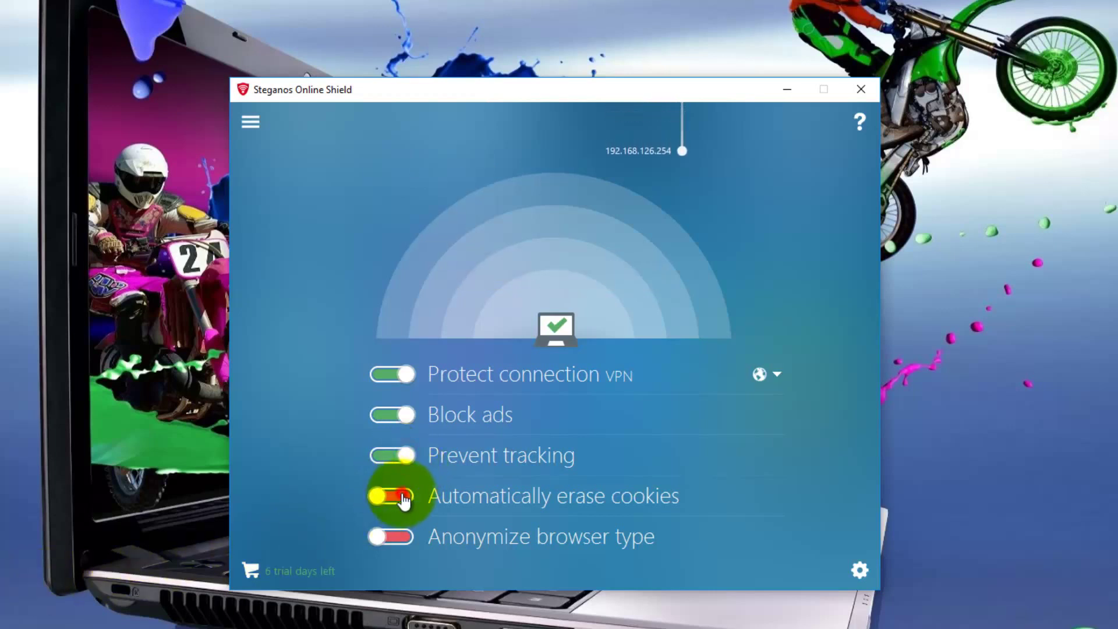
left_click(403, 537)
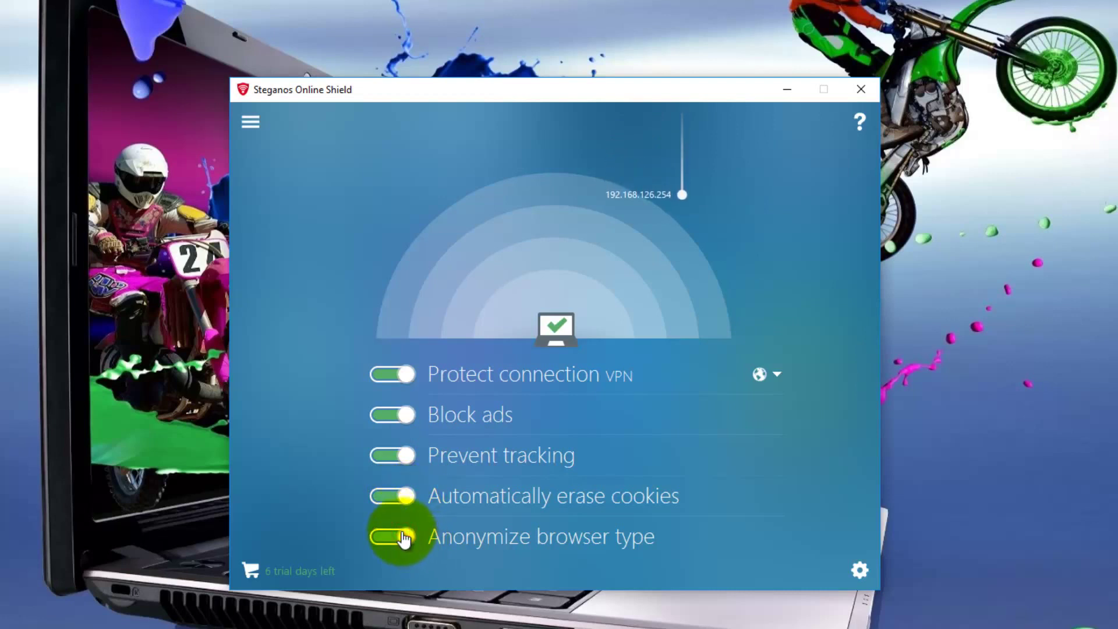
left_click(748, 476)
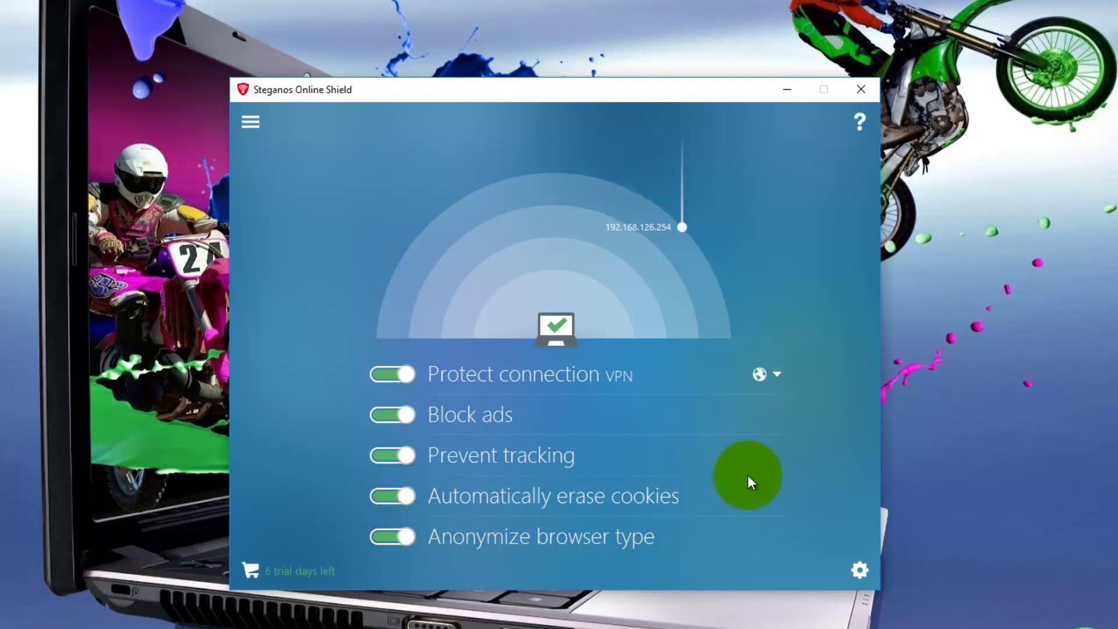
Set the VPN server country to Austria and check the public IP address's location on iplocation.net in the browser.
left_click(779, 374)
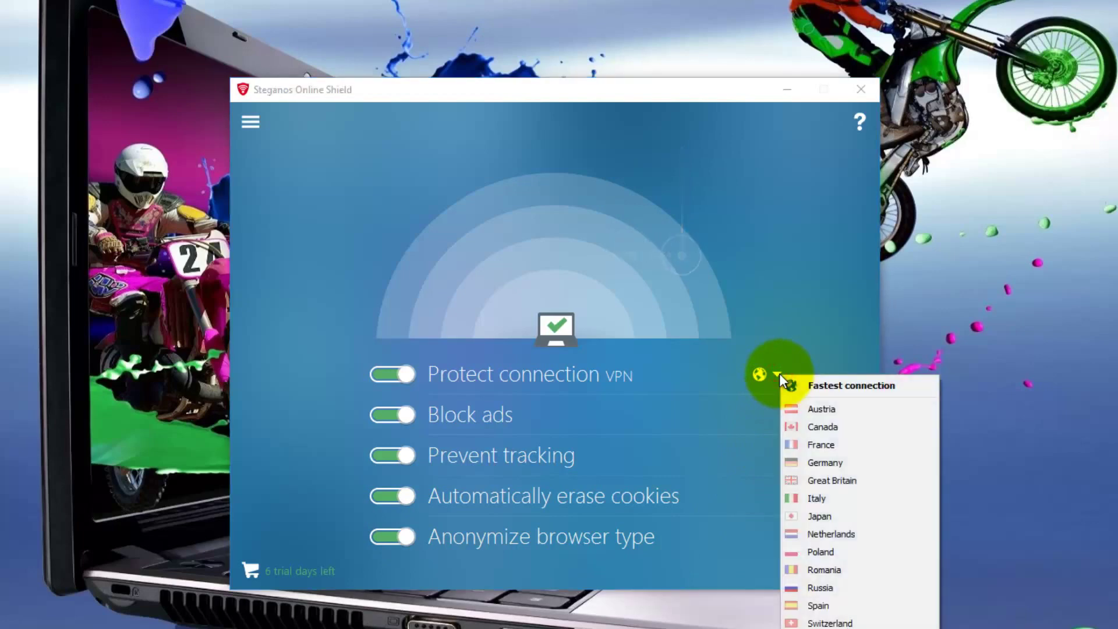
left_click(847, 409)
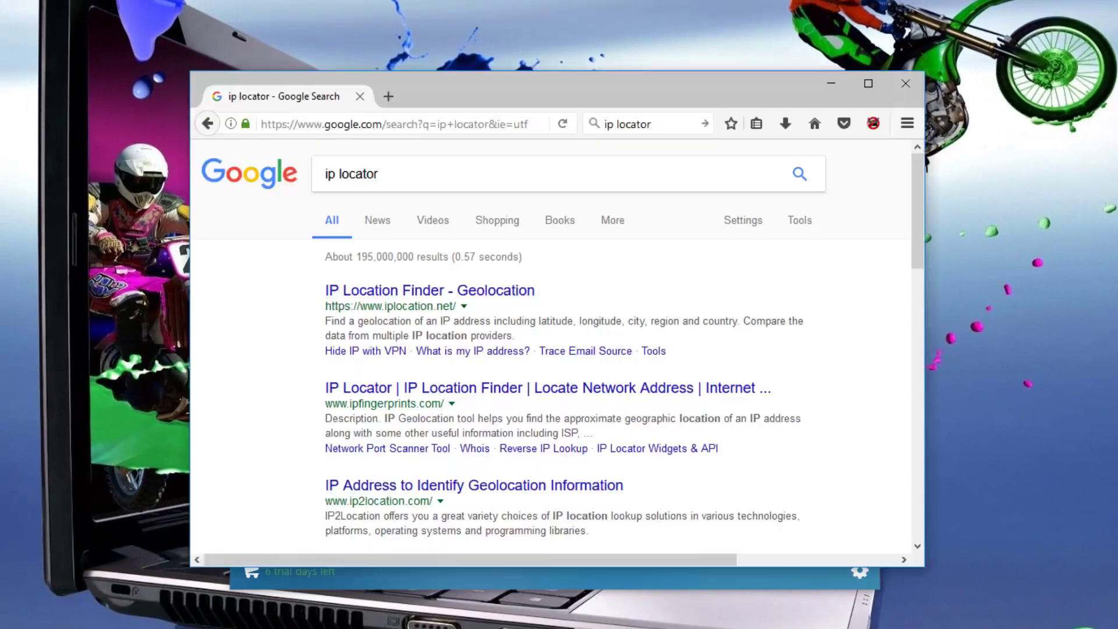
left_click(406, 291)
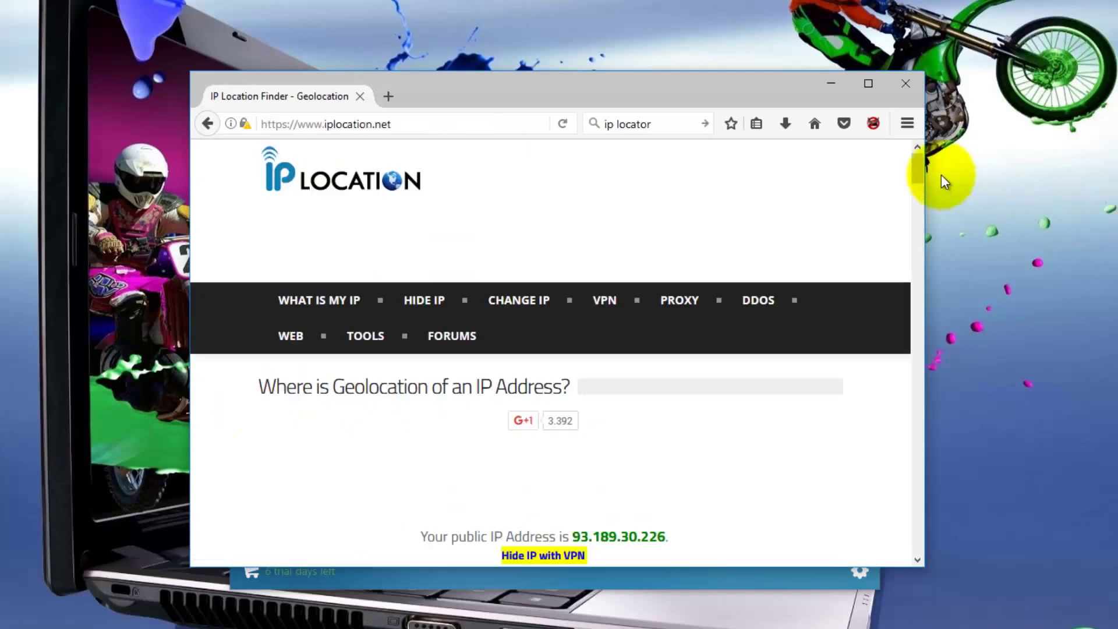
mouse_move(918, 166)
left_mouse_down()
mouse_move(913, 253)
mouse_move(924, 156)
left_mouse_up()
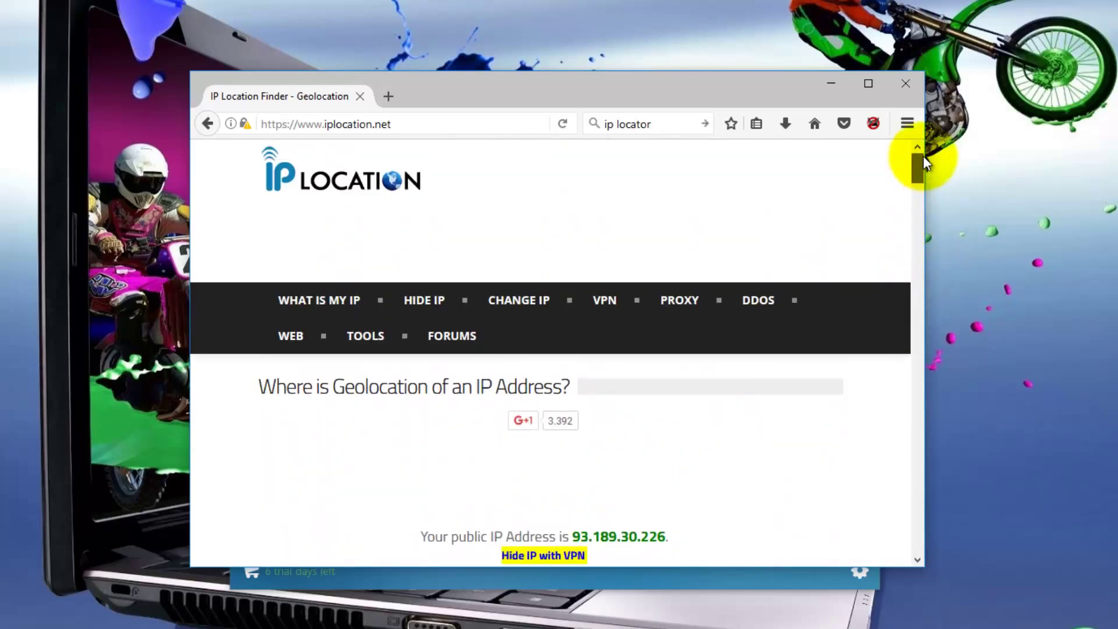
left_click(829, 86)
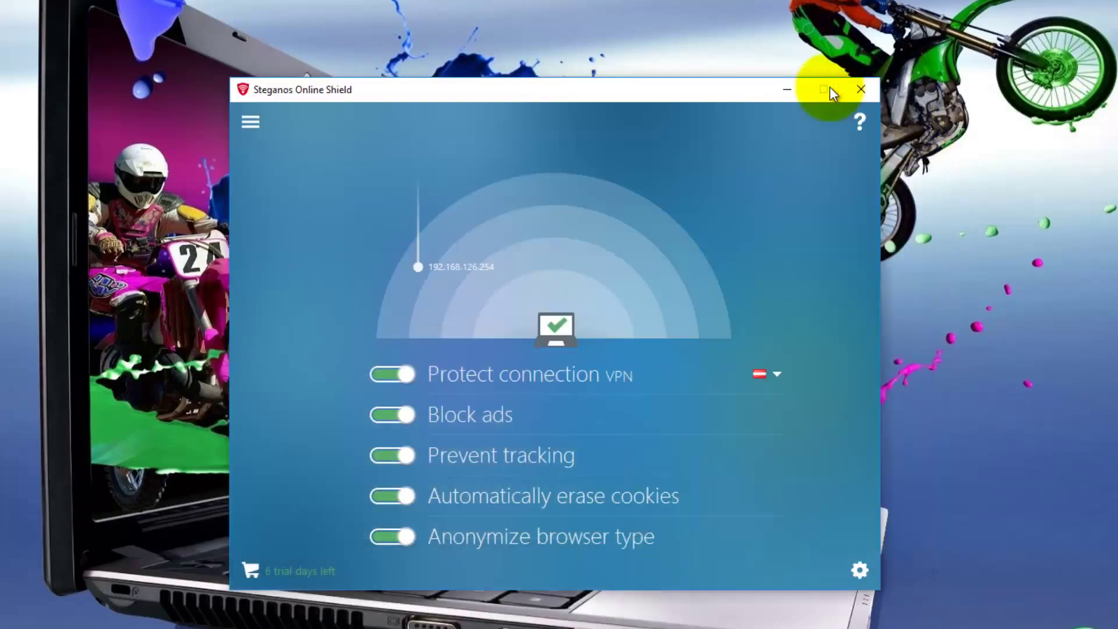
Switch the VPN server country to Canada and check the IP location on iplocation.net in the browser again.
left_click(778, 375)
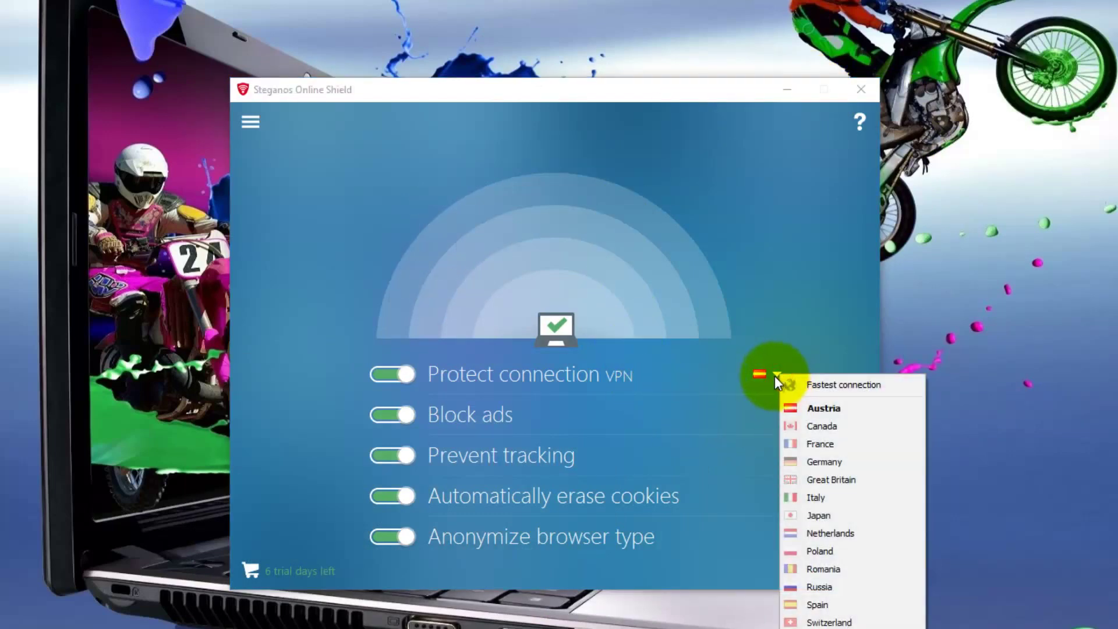
left_click(843, 425)
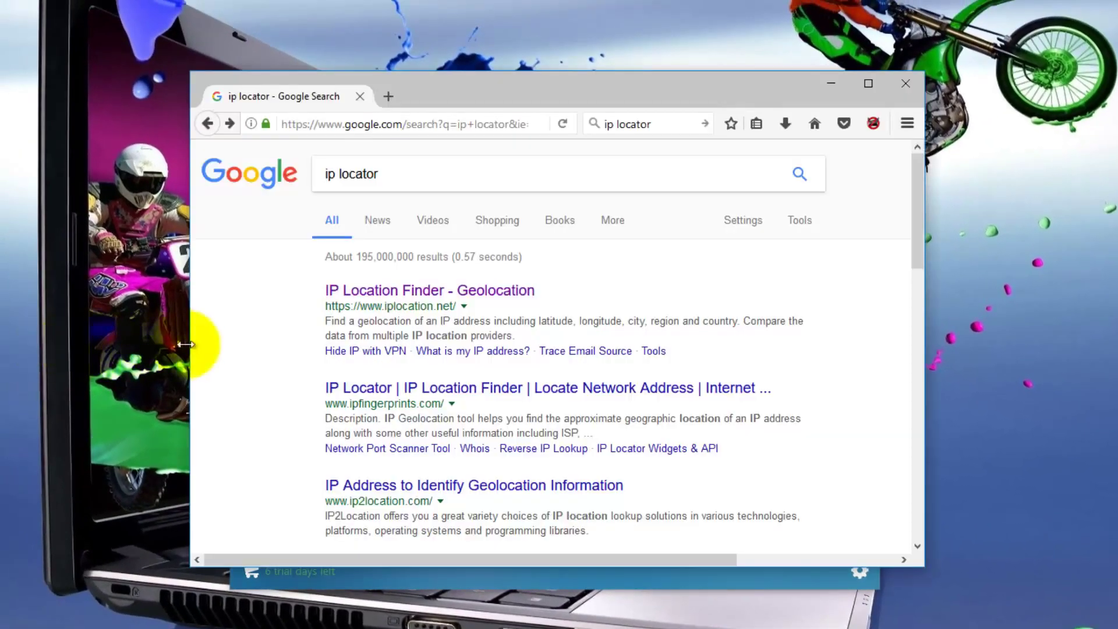
left_click(356, 299)
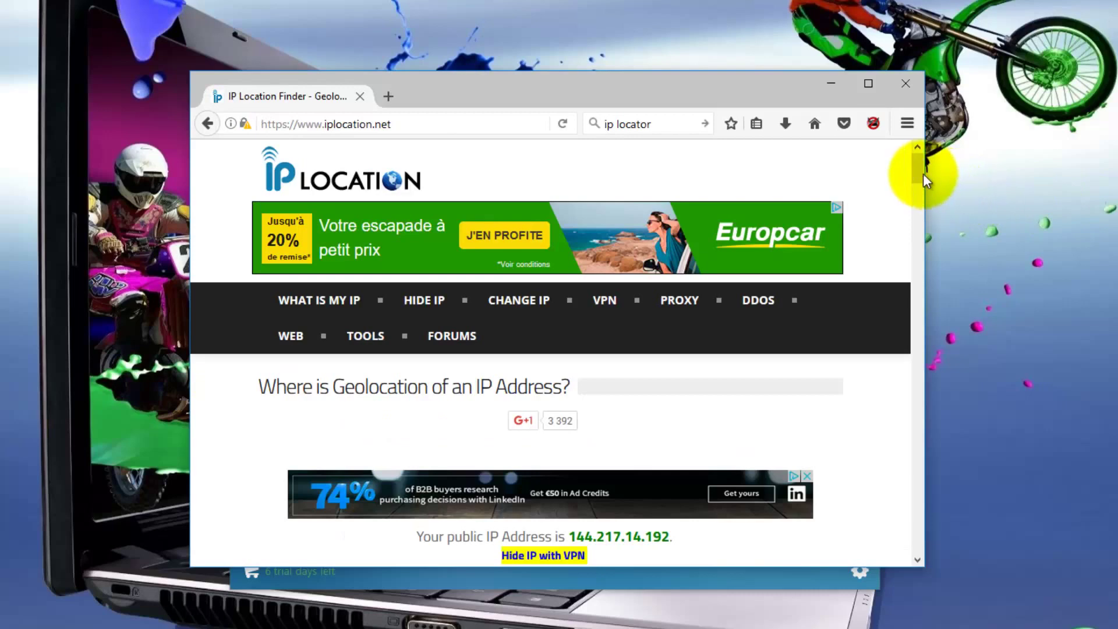
mouse_move(918, 171)
left_mouse_down()
mouse_move(920, 258)
mouse_move(918, 156)
left_mouse_up()
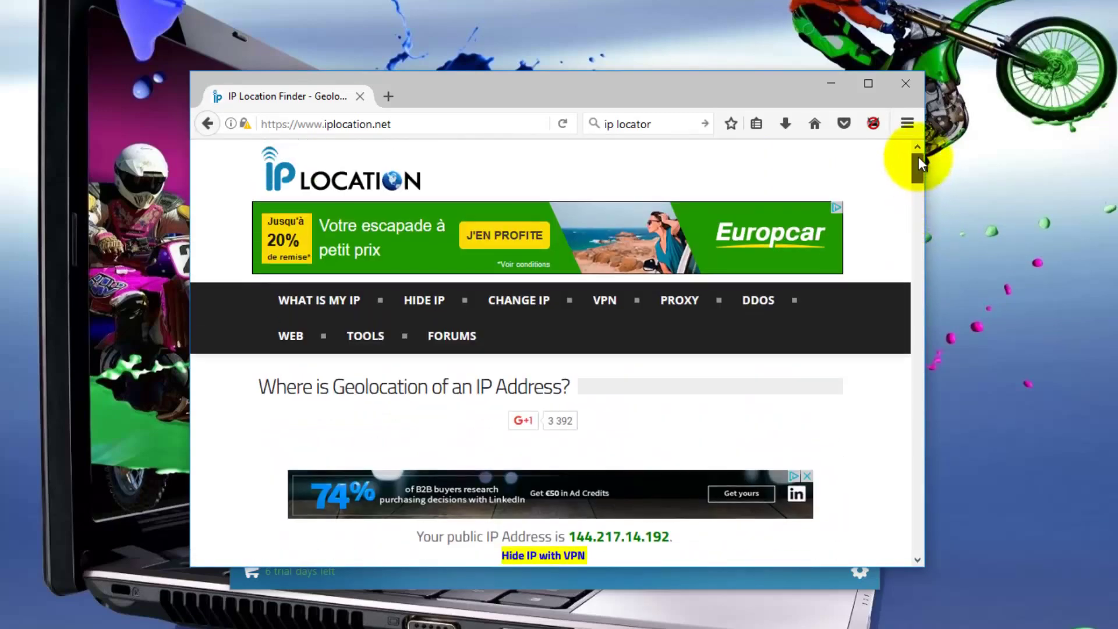
left_click(831, 83)
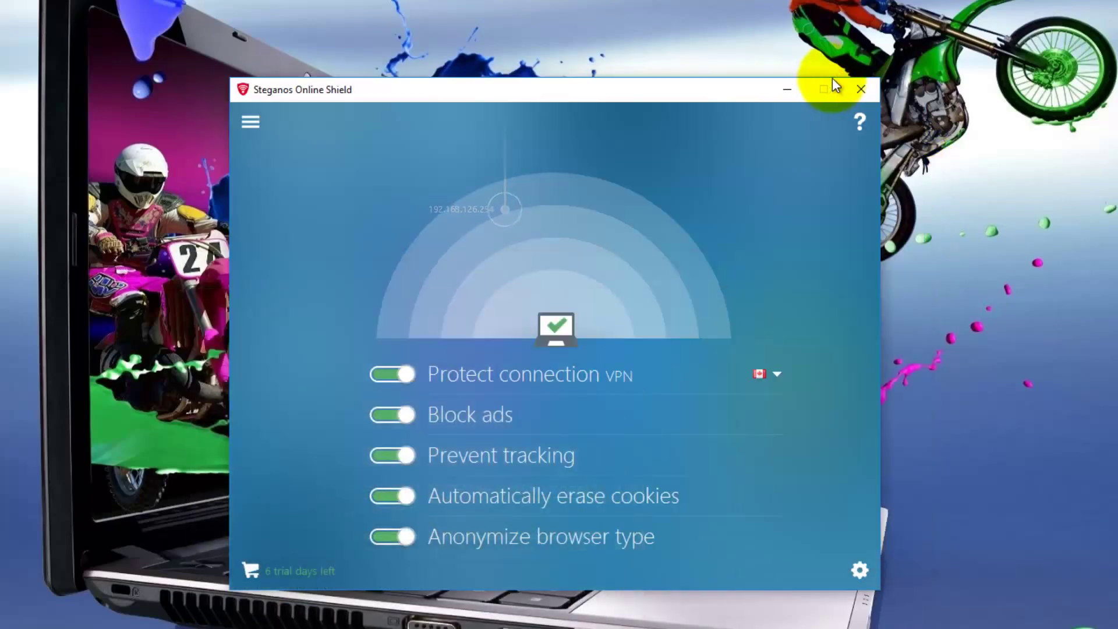
Change the VPN server country to France and verify the public IP's geolocation on iplocation.net in the browser.
left_click(779, 378)
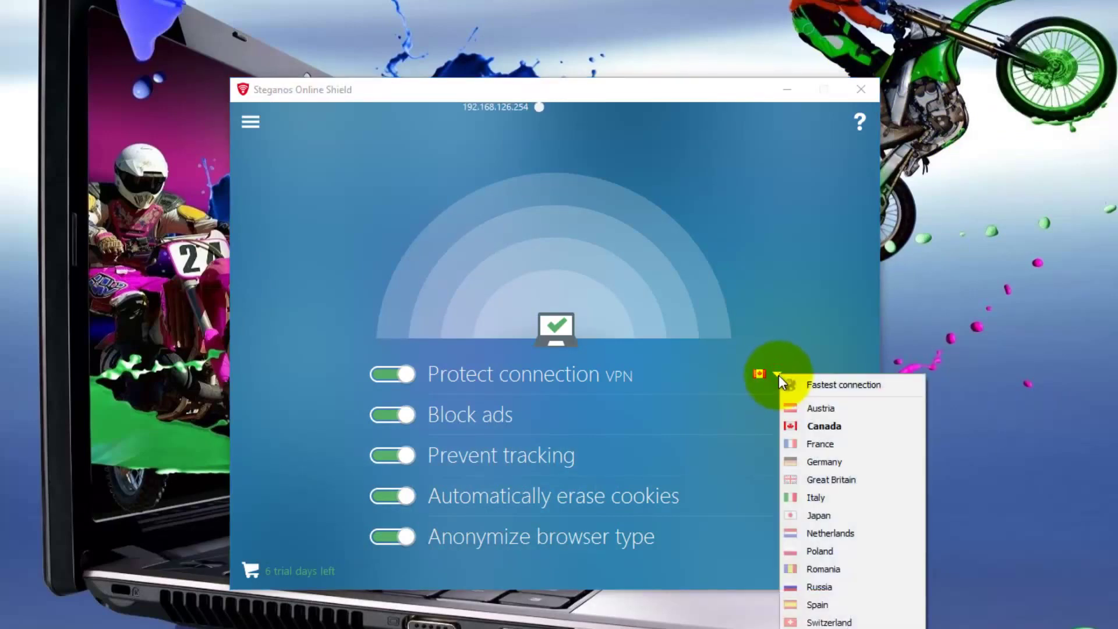
left_click(812, 442)
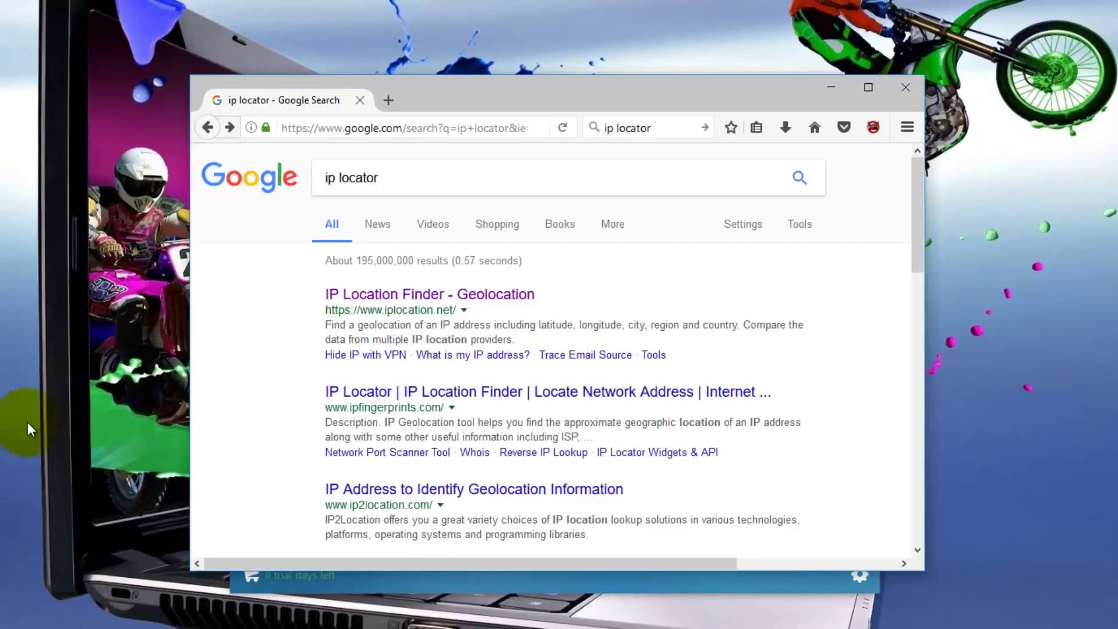
left_click(400, 296)
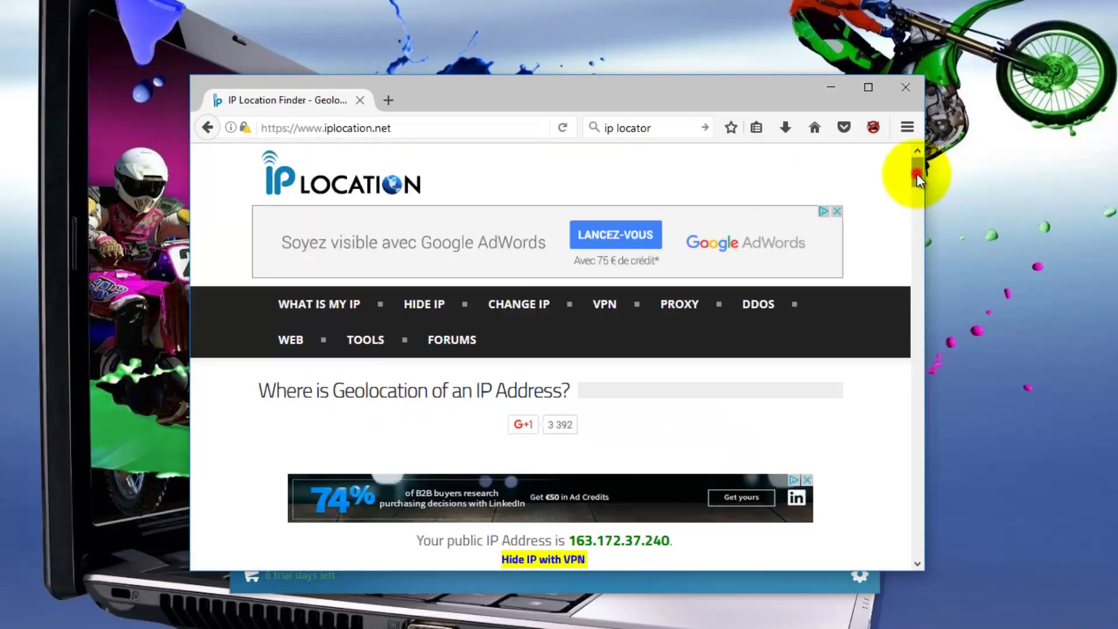
mouse_move(915, 173)
left_mouse_down()
mouse_move(917, 266)
mouse_move(924, 169)
left_mouse_up()
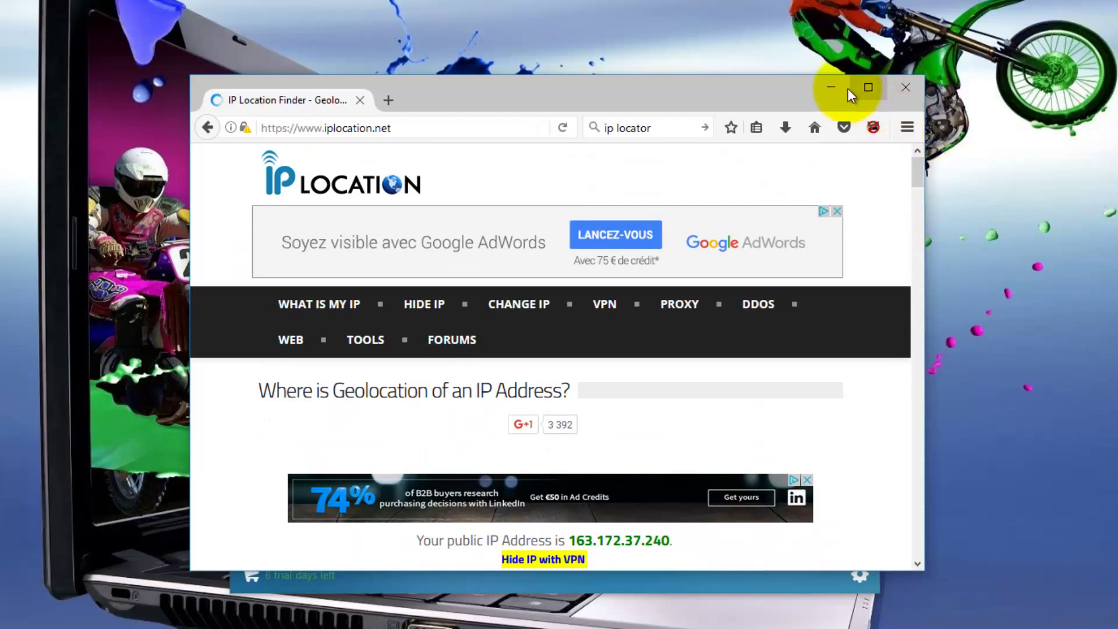
left_click(829, 85)
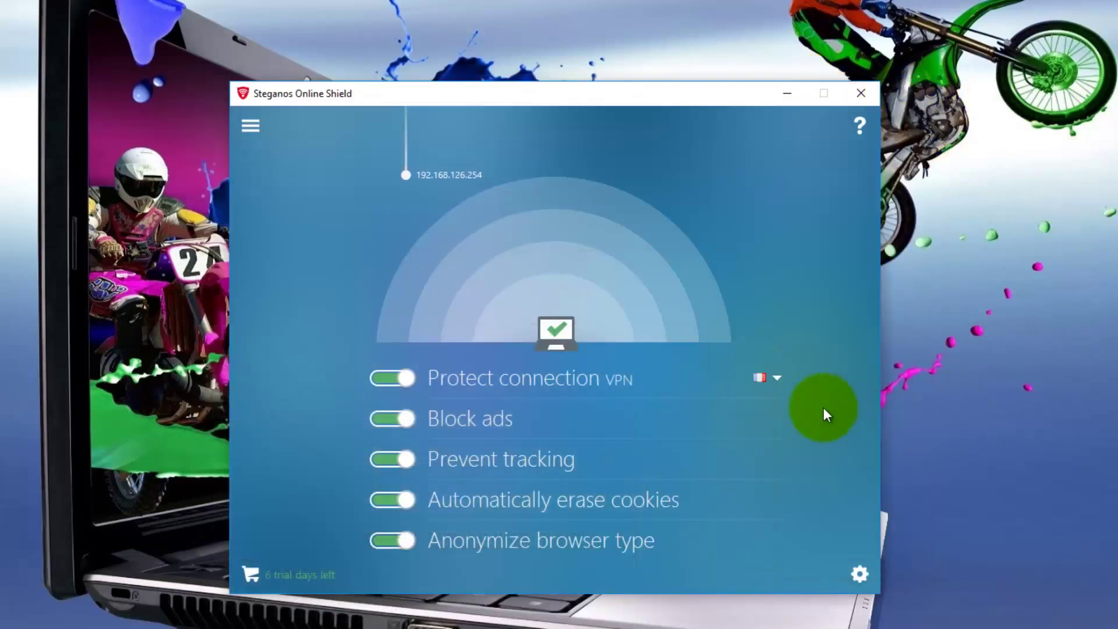
Select Germany as the VPN server country and look through the IP geolocation details on iplocation.net in the browser.
left_click(776, 379)
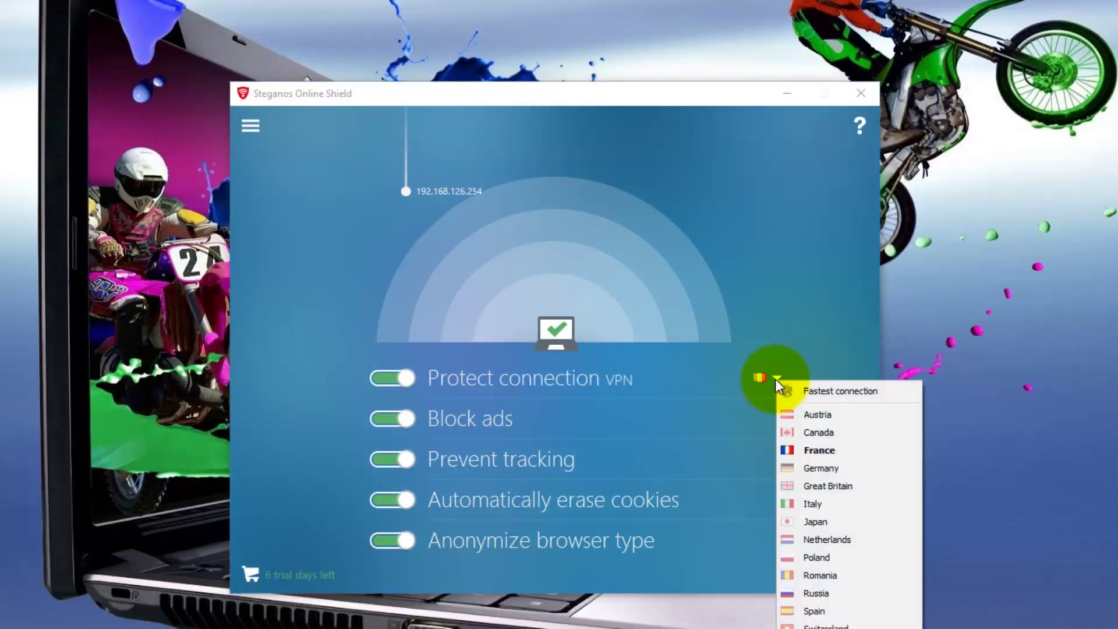
left_click(848, 468)
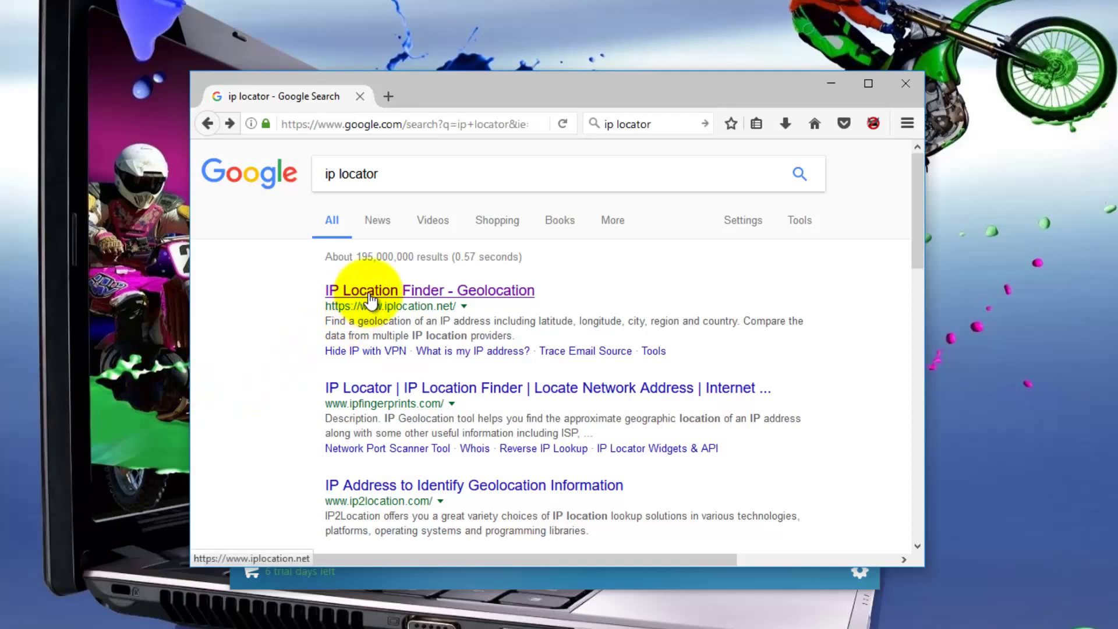
left_click(371, 294)
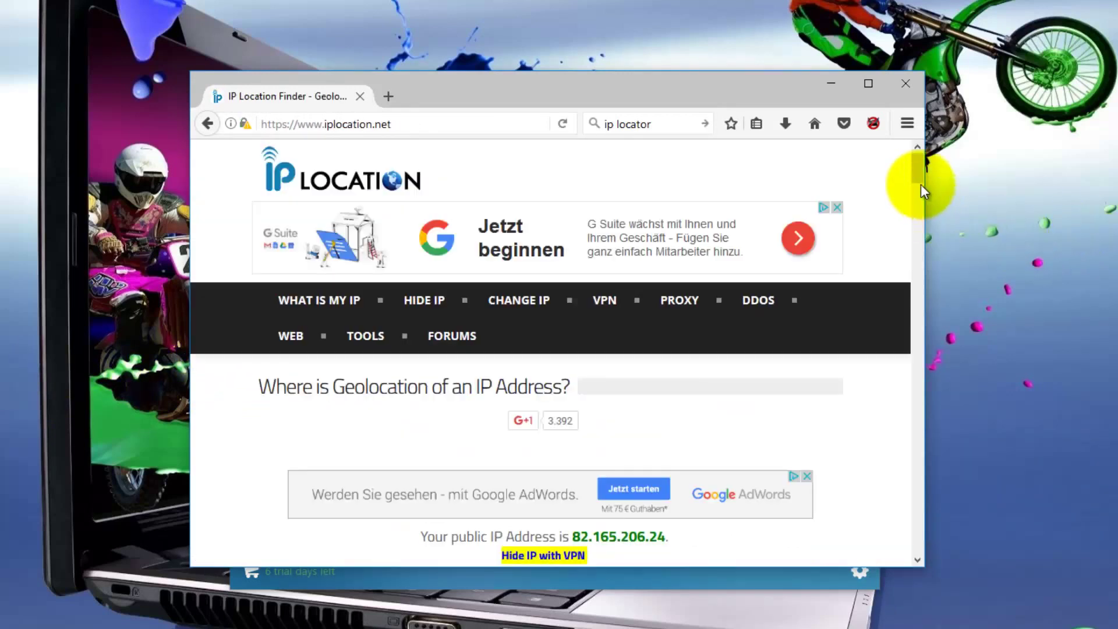
left_click_drag(917, 169, 914, 193)
left_click_drag(915, 204, 919, 159)
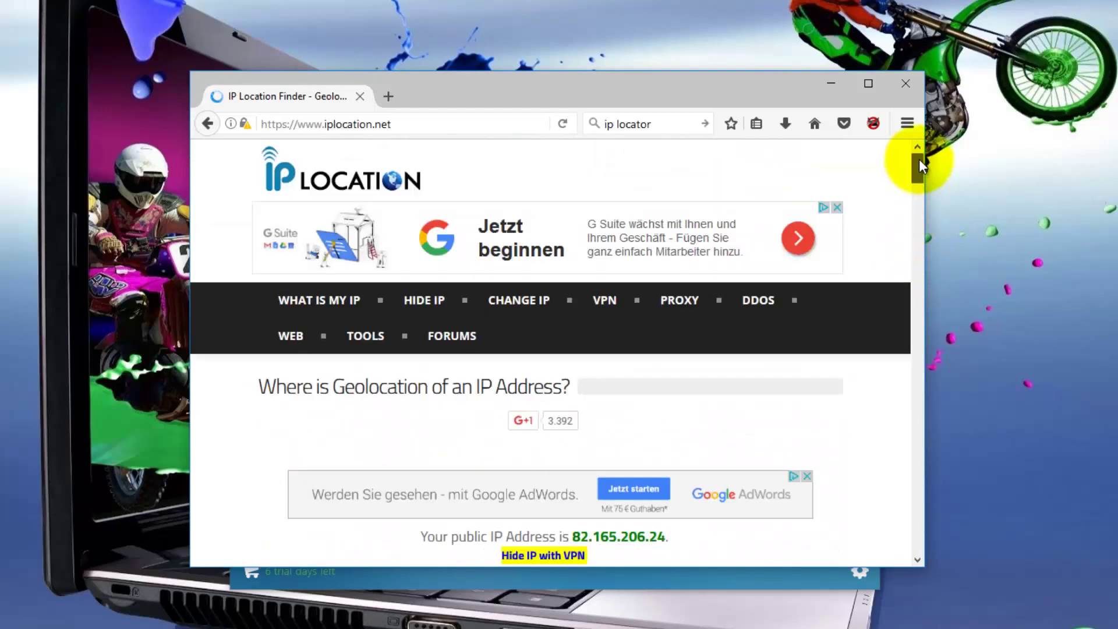
left_click(827, 84)
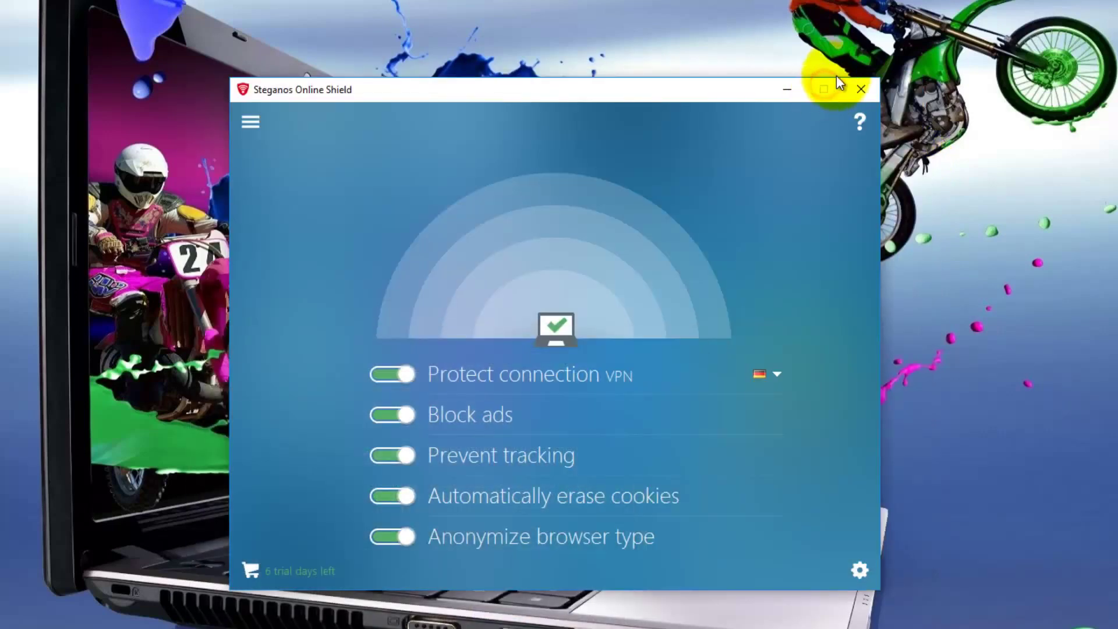
Set the VPN server country to Great Britain and check the public IP address's location on iplocation.net in the browser.
left_click(773, 374)
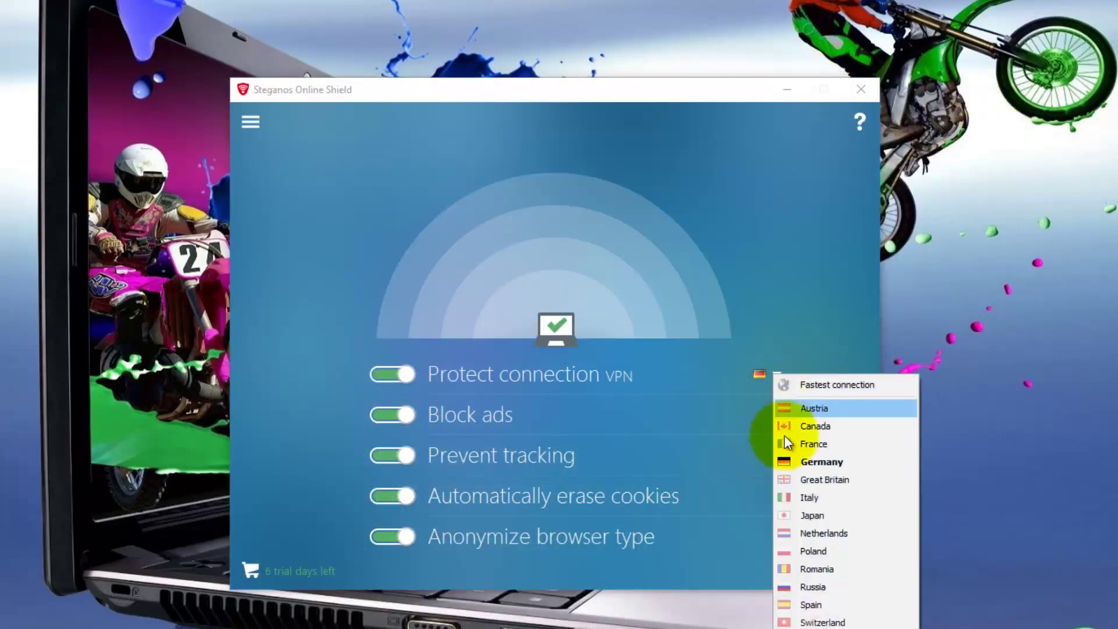
left_click(847, 480)
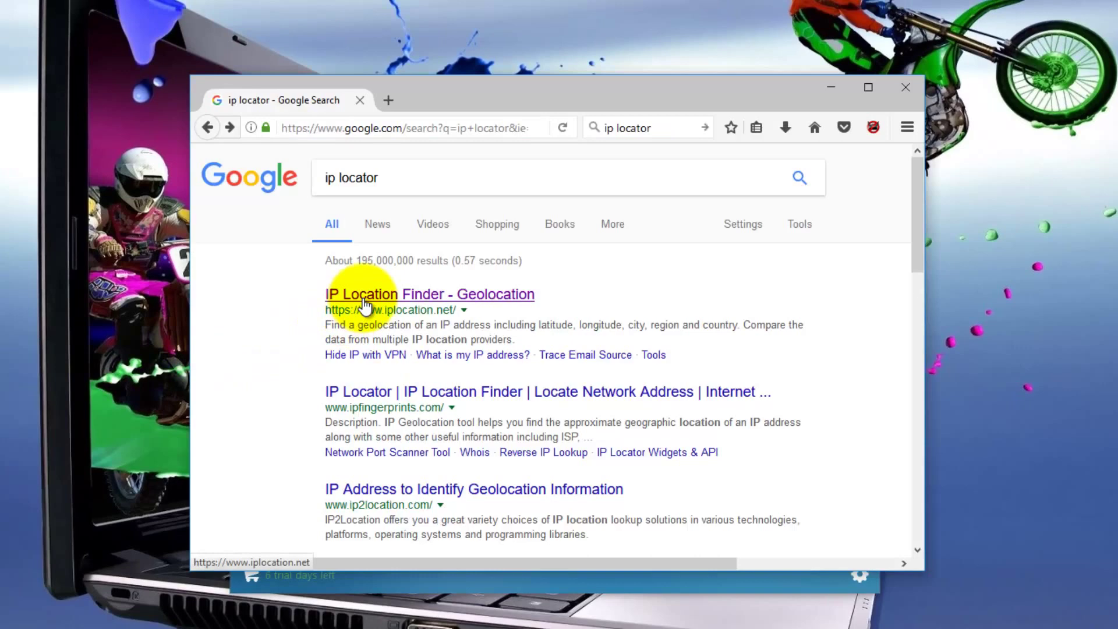
left_click(362, 297)
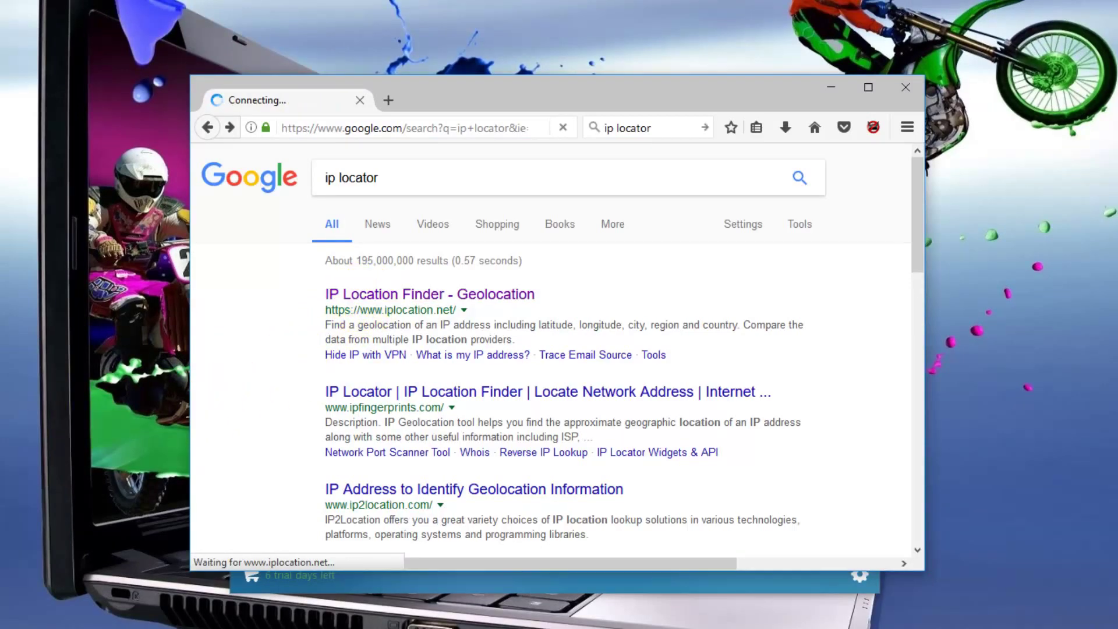
mouse_move(919, 173)
left_mouse_down()
mouse_move(917, 258)
mouse_move(920, 153)
left_mouse_up()
left_click(838, 92)
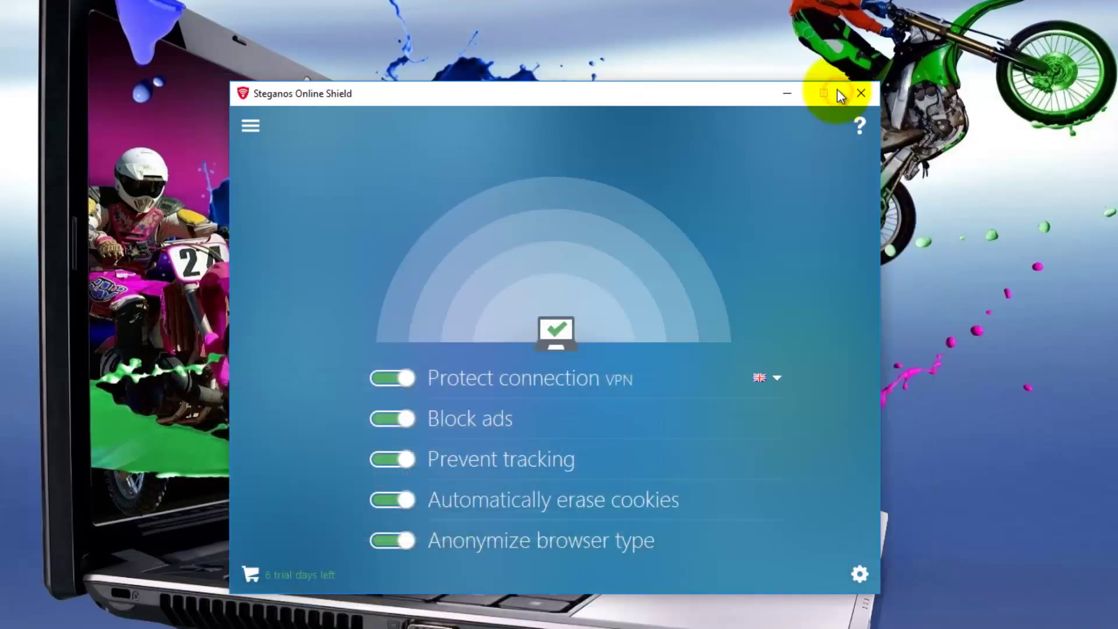
Switch the VPN server country to Italy and look up the public IP's geolocation on iplocation.net in the browser.
left_click(776, 382)
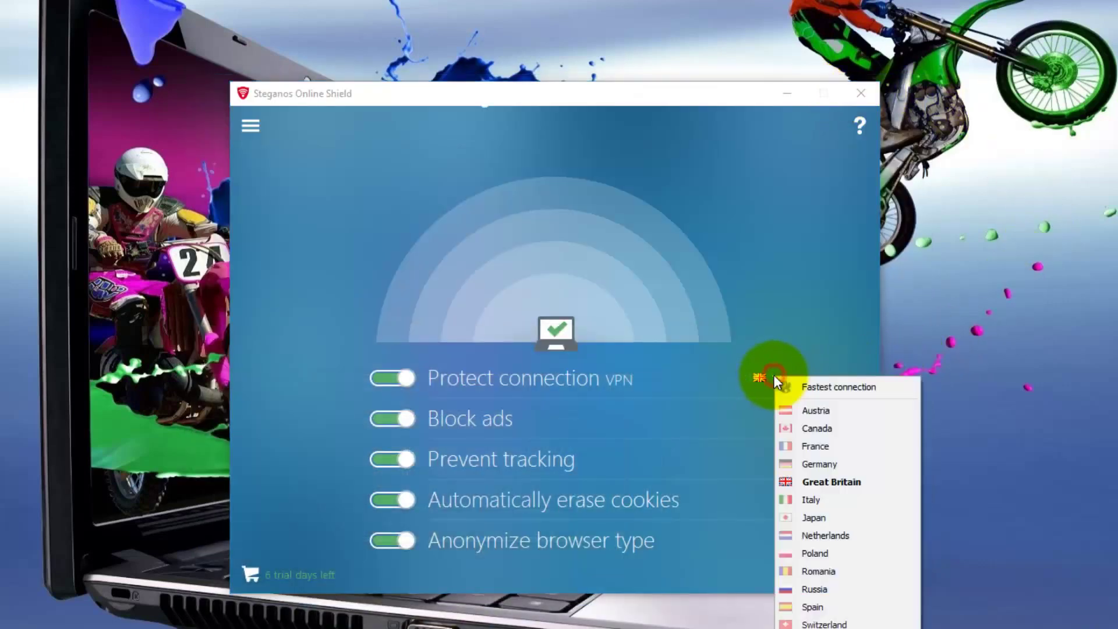
left_click(823, 498)
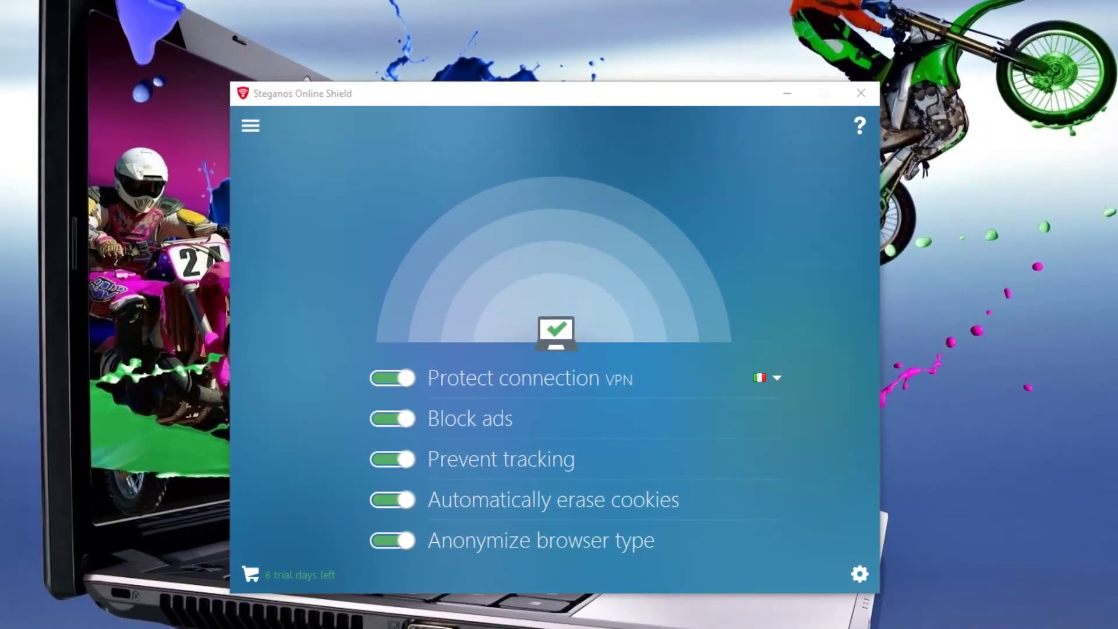
left_click(3, 386)
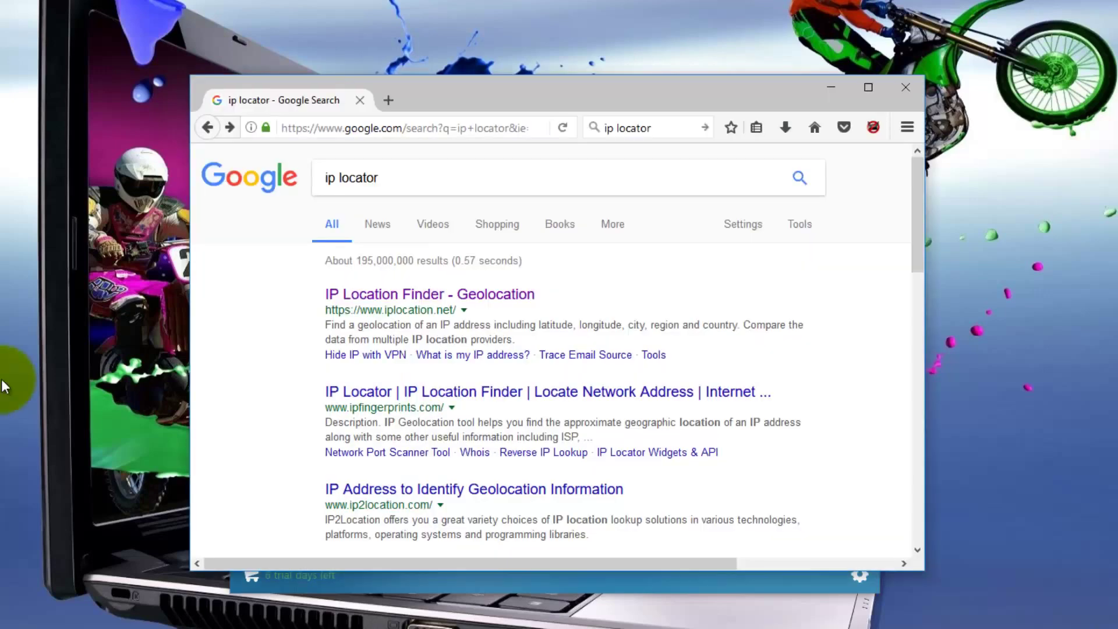
left_click(370, 297)
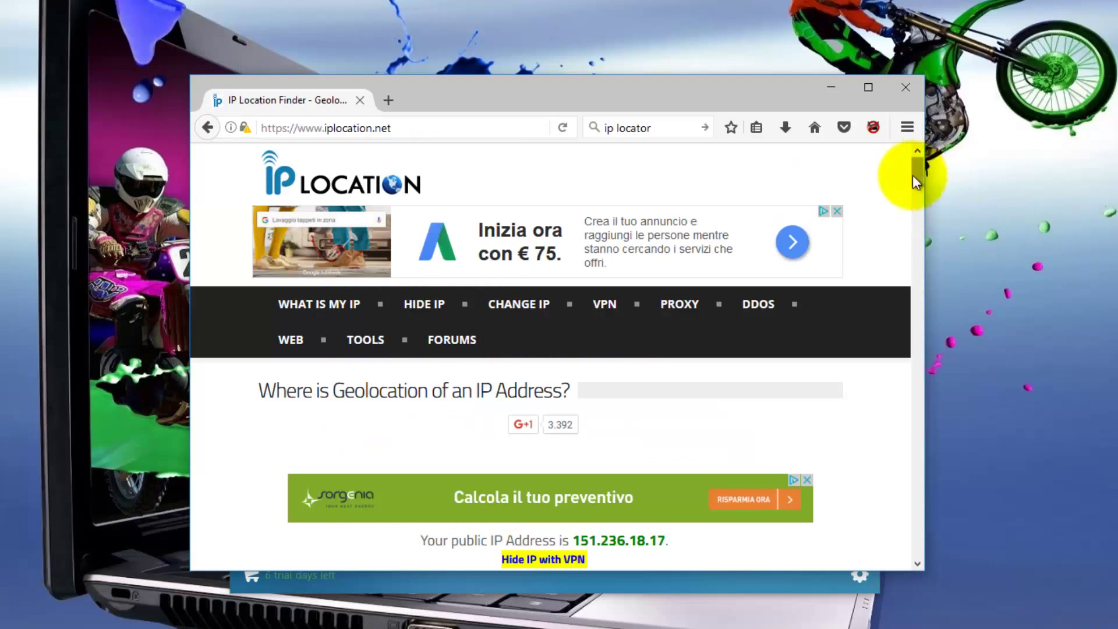
mouse_move(914, 173)
left_mouse_down()
mouse_move(936, 261)
mouse_move(932, 166)
left_mouse_up()
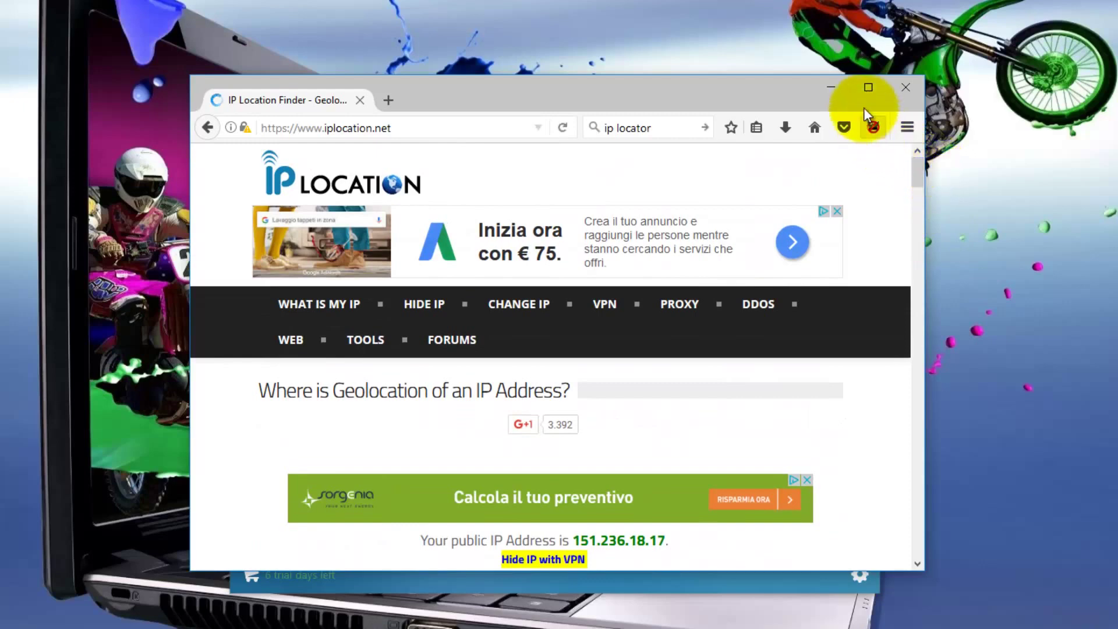
left_click(828, 86)
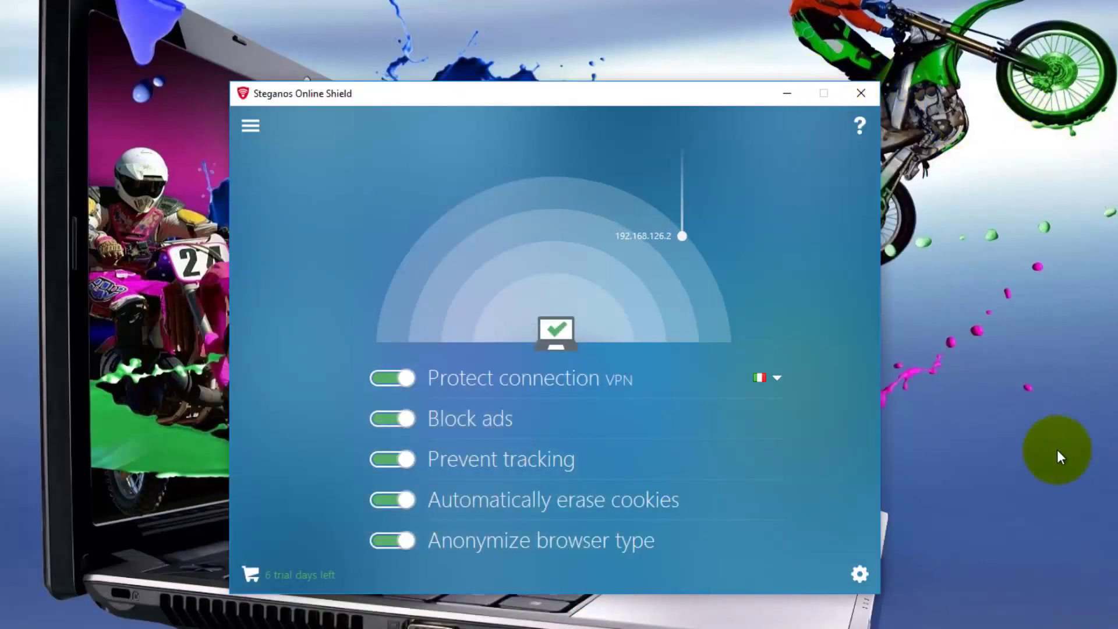
Select Japan as the VPN server country and check the IP location details on iplocation.net in the browser.
left_click(780, 376)
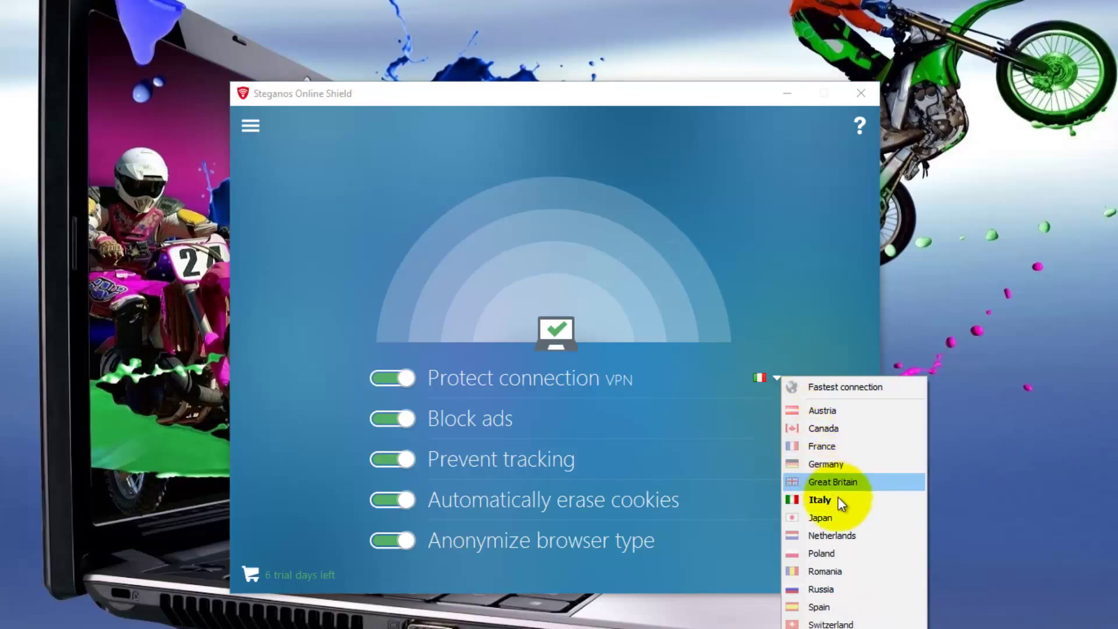
left_click(843, 519)
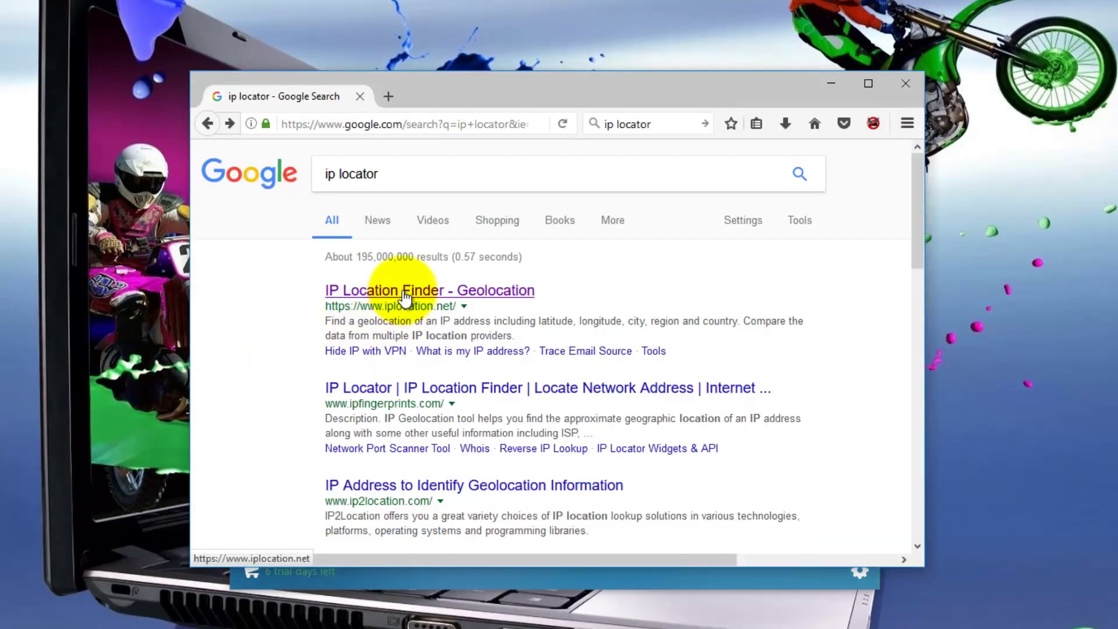
left_click(405, 294)
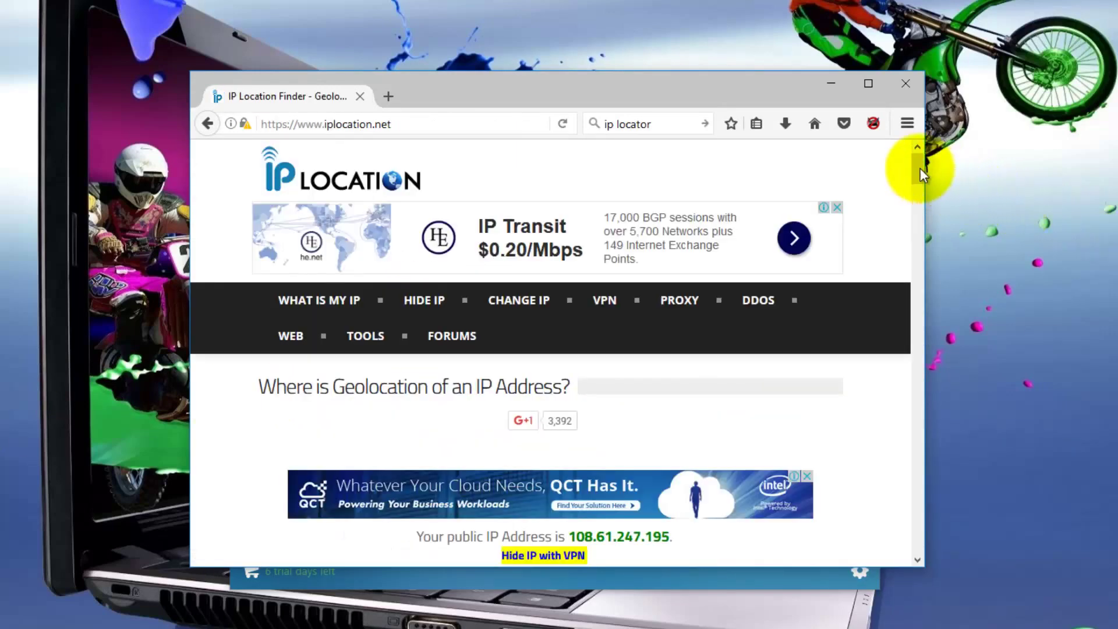
left_click_drag(918, 168, 933, 150)
left_click(832, 85)
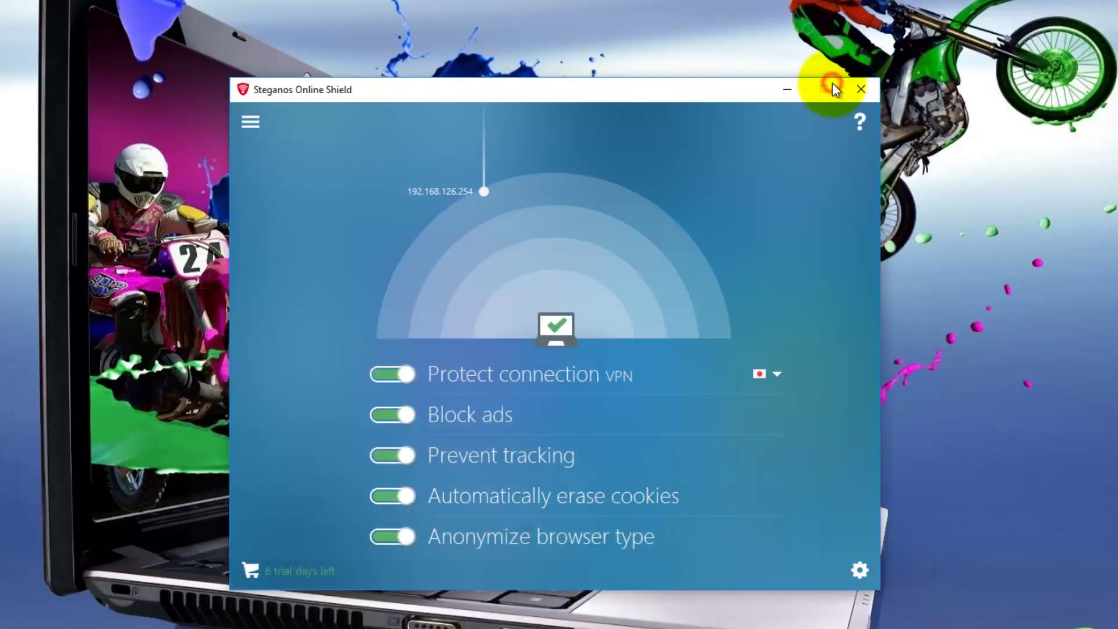
Change the VPN server country to the Netherlands and verify the public IP's location on iplocation.net in the browser.
left_click(775, 373)
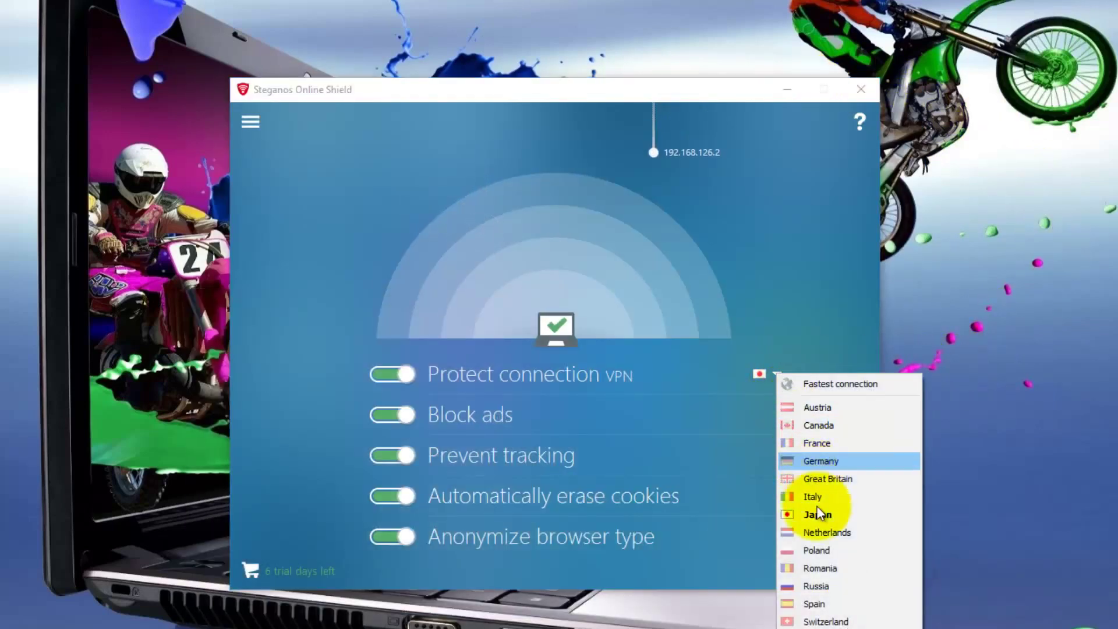
left_click(837, 532)
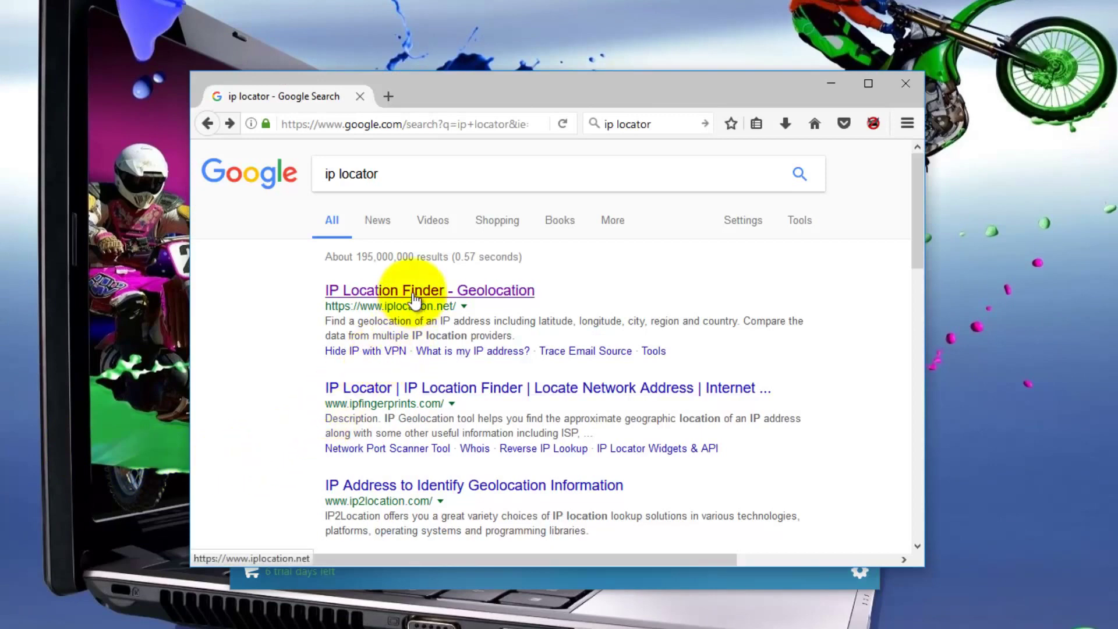
left_click(414, 300)
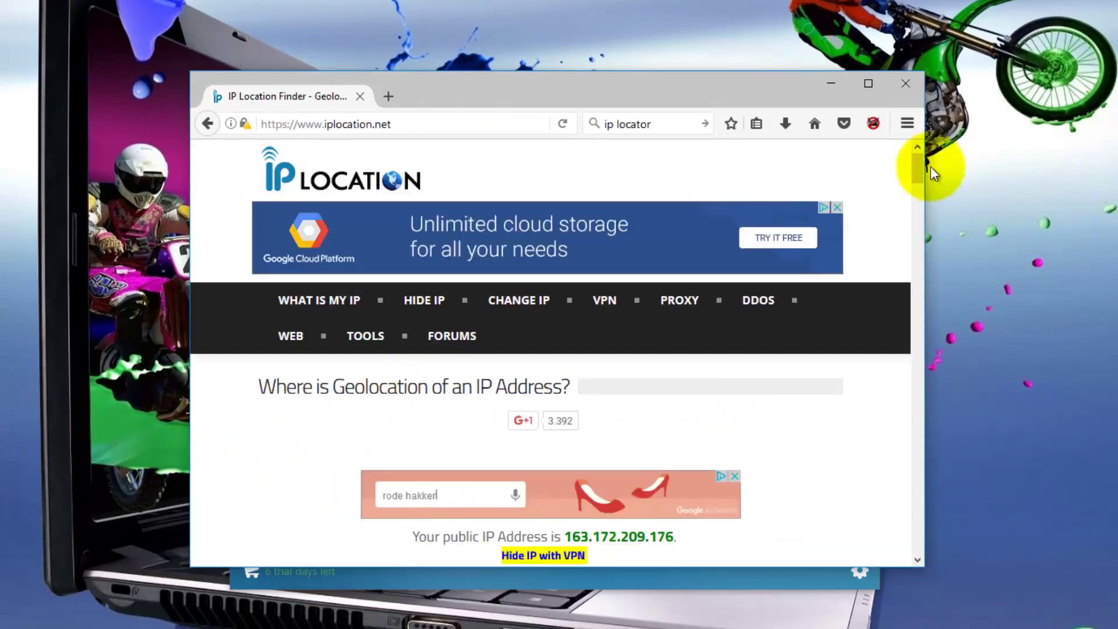
mouse_move(917, 168)
left_mouse_down()
mouse_move(912, 260)
mouse_move(918, 156)
left_mouse_up()
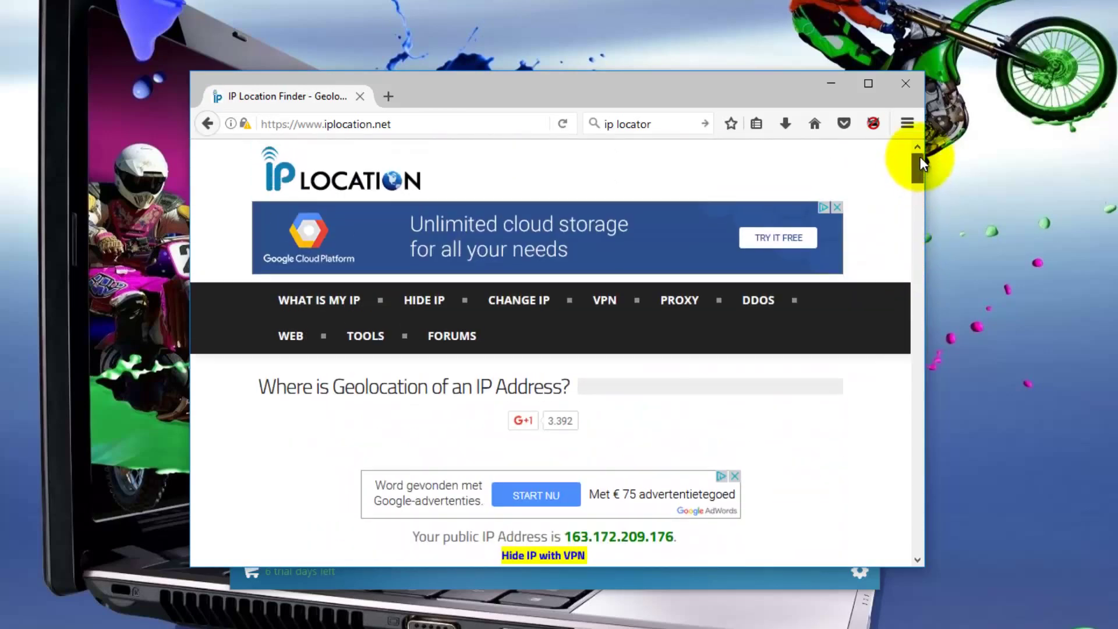
left_click(833, 83)
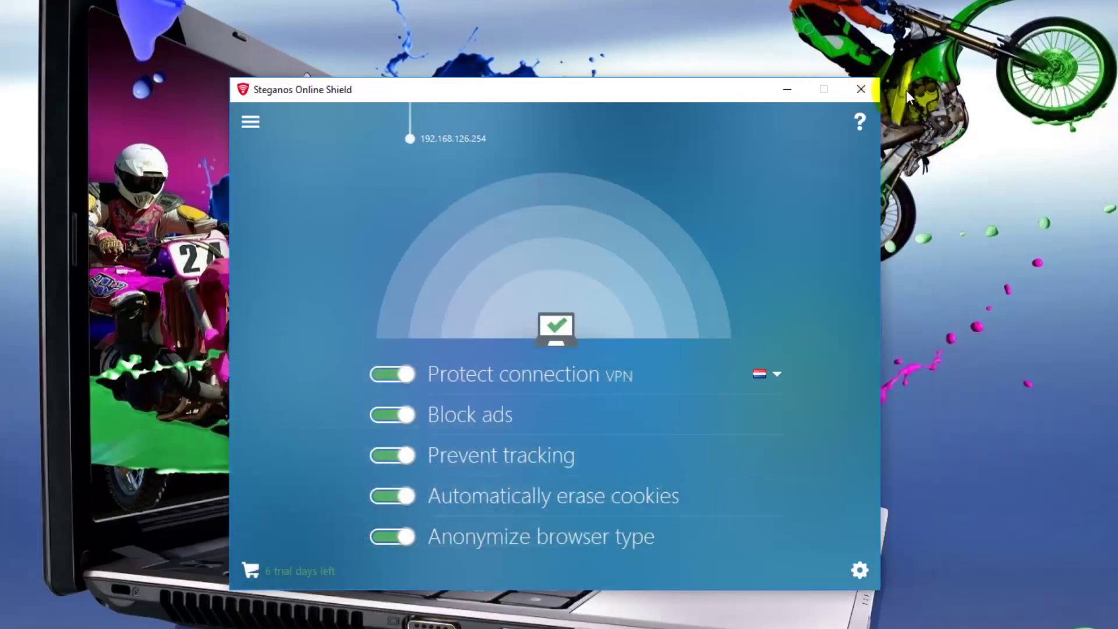
Set Poland as the VPN server country and review the public IP's geolocation on iplocation.net in the browser.
left_click(776, 375)
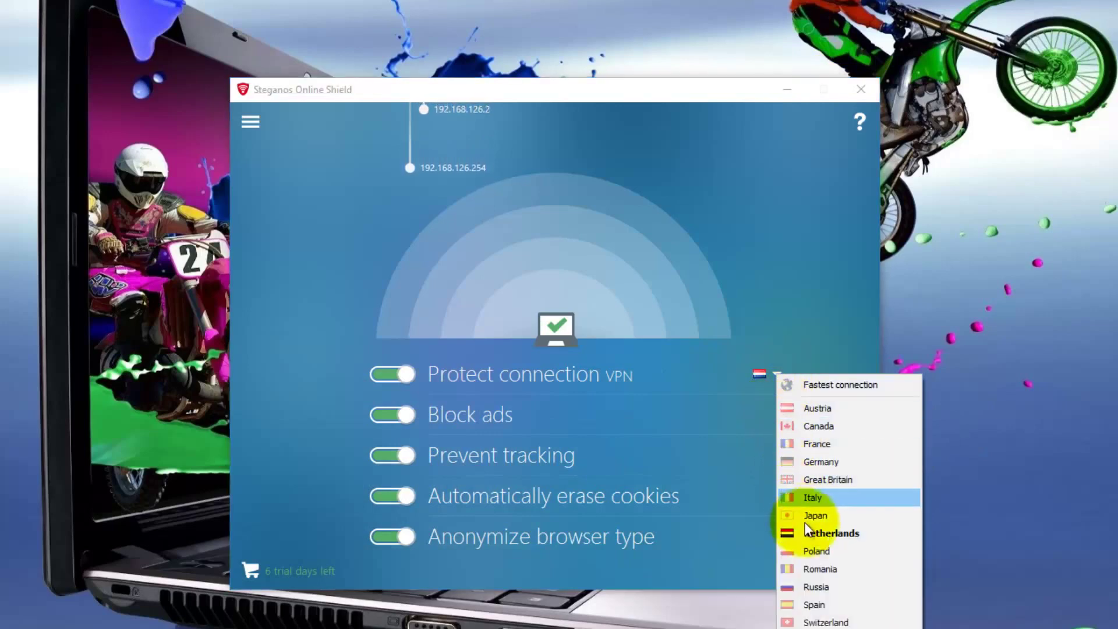
left_click(830, 554)
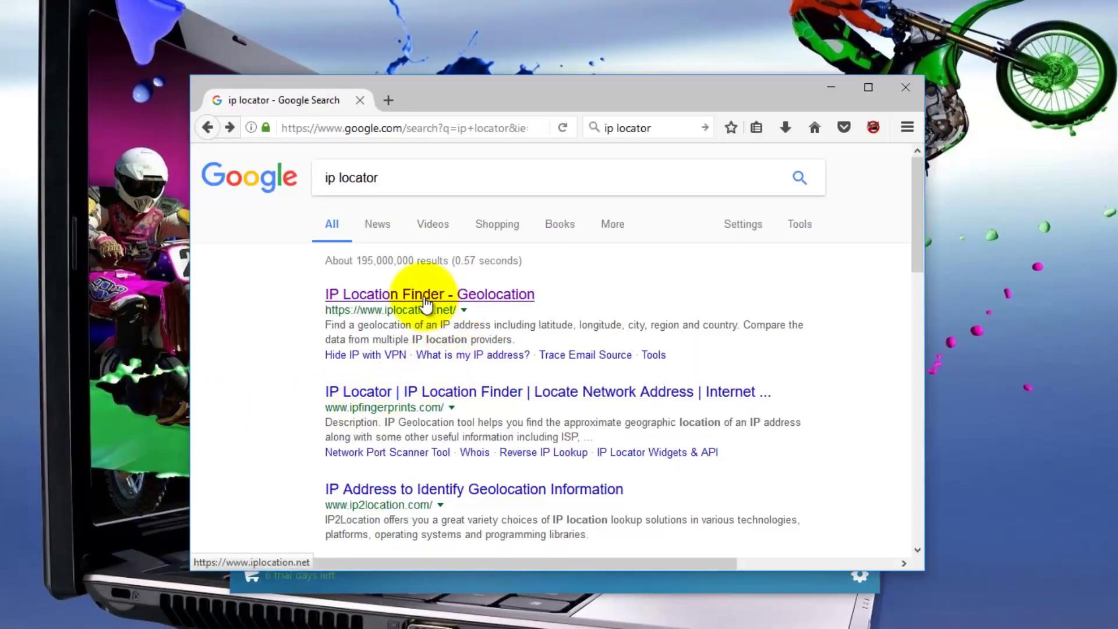
left_click(427, 303)
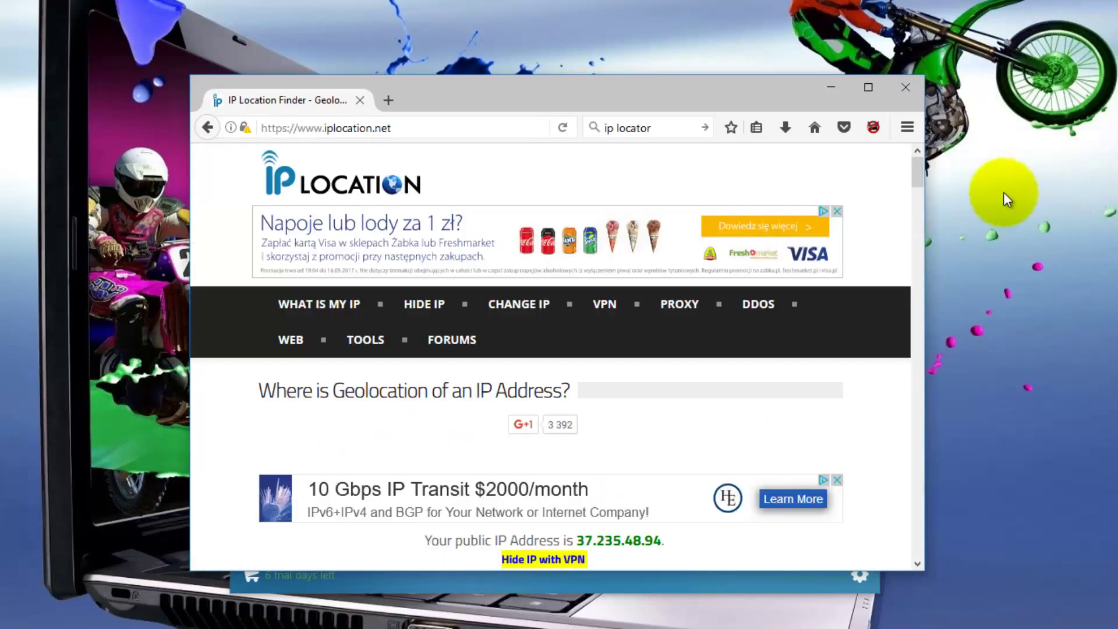
mouse_move(918, 175)
left_mouse_down()
mouse_move(909, 260)
mouse_move(923, 155)
left_mouse_up()
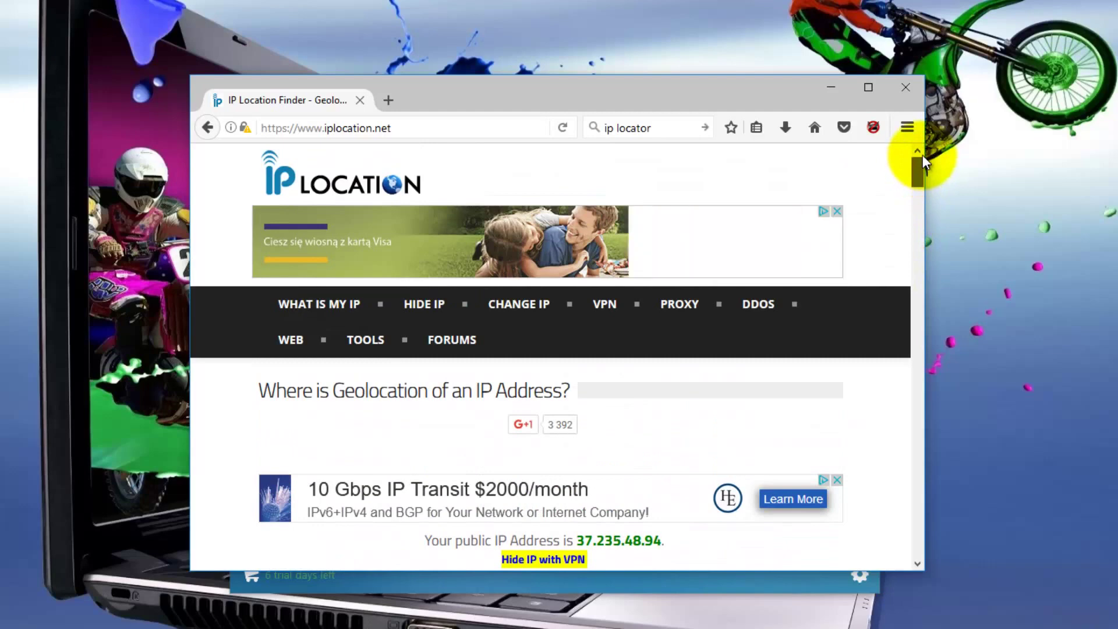
left_click(831, 88)
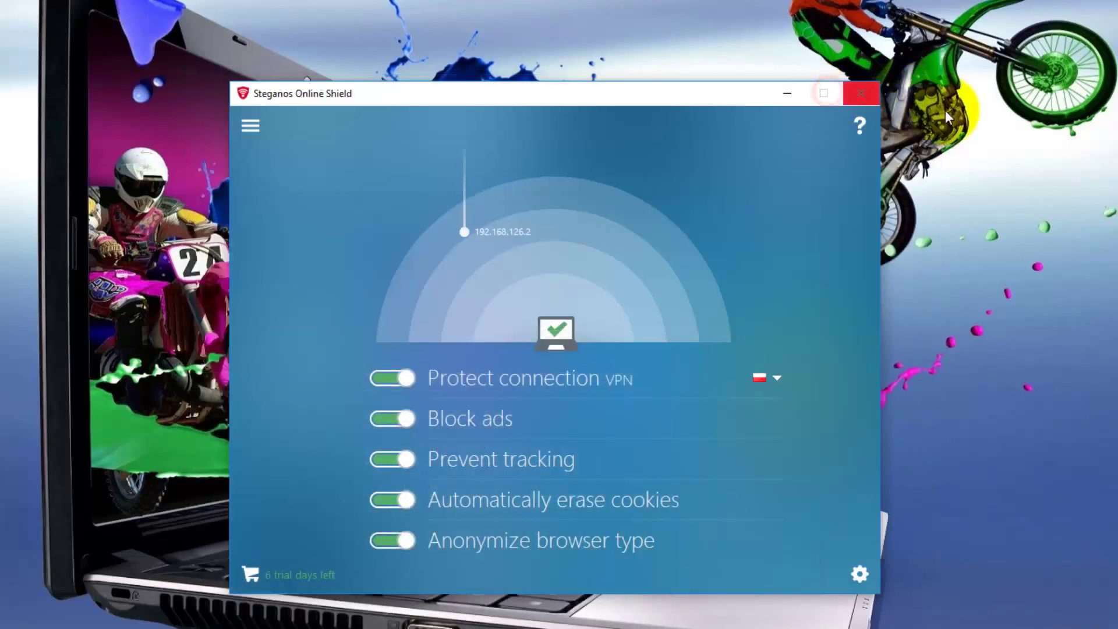
Switch the VPN server country to Romania and check the IP address's geolocation on iplocation.net in the browser.
left_click(777, 383)
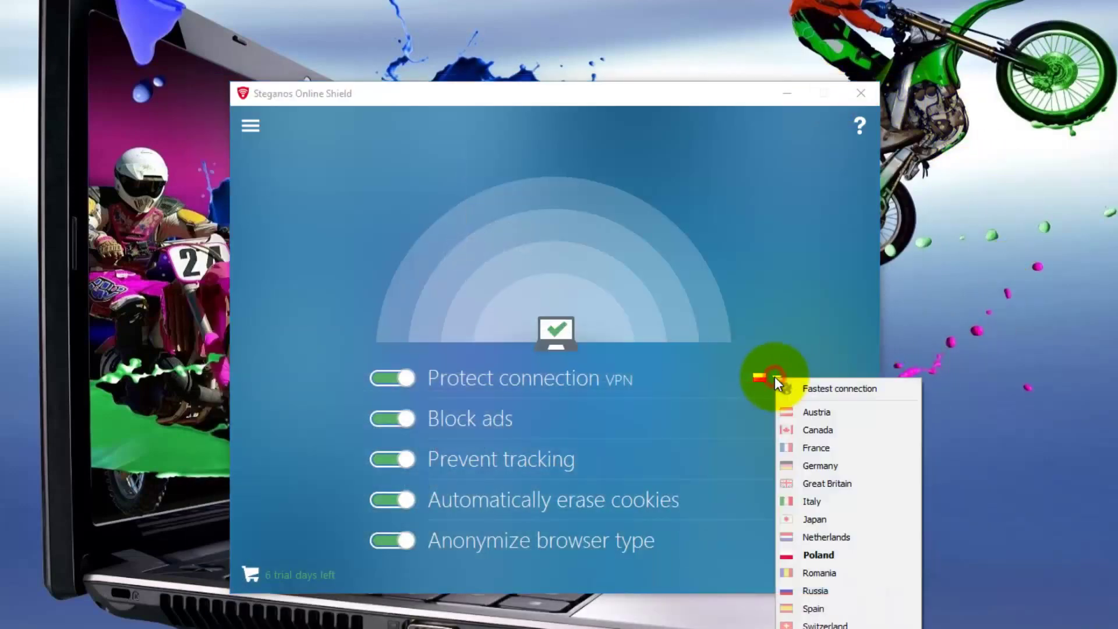
left_click(843, 575)
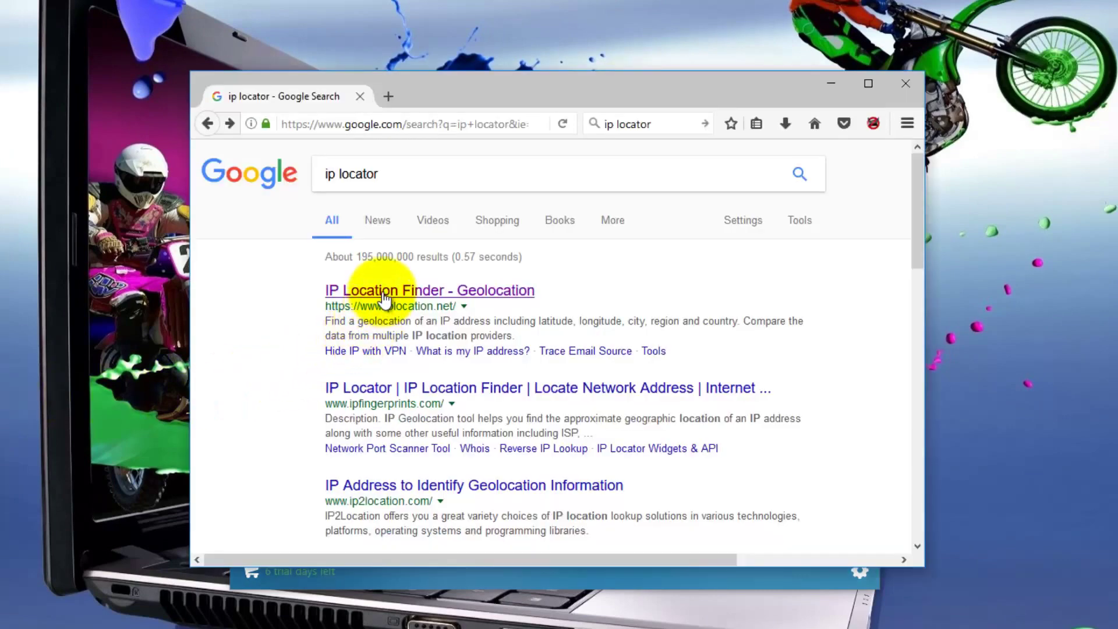
left_click(384, 294)
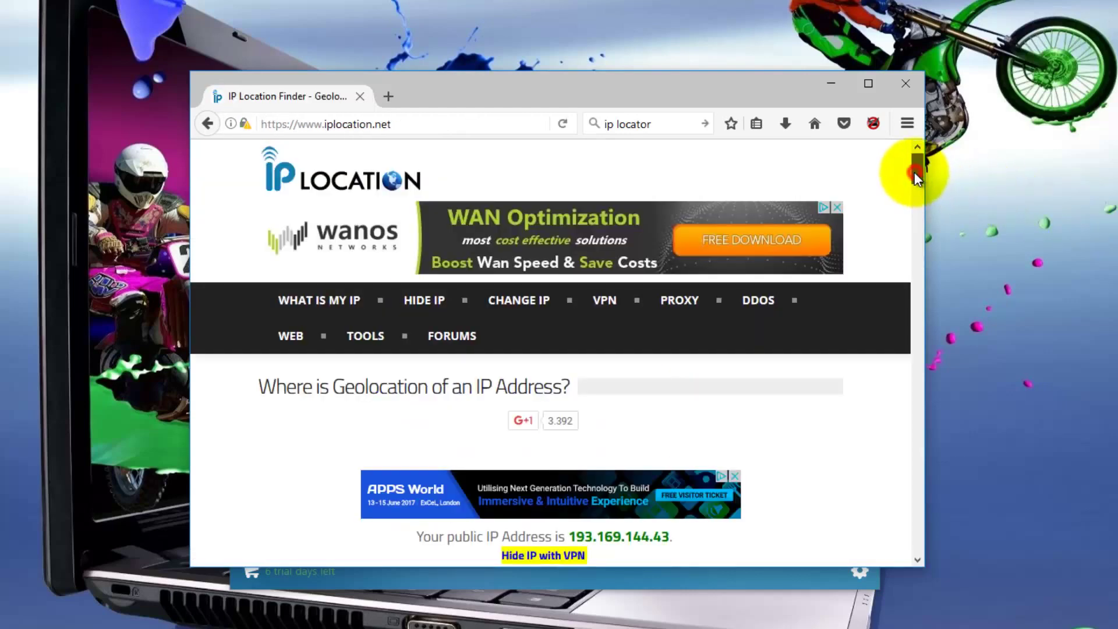
mouse_move(916, 176)
left_mouse_down()
mouse_move(906, 258)
mouse_move(925, 158)
left_mouse_up()
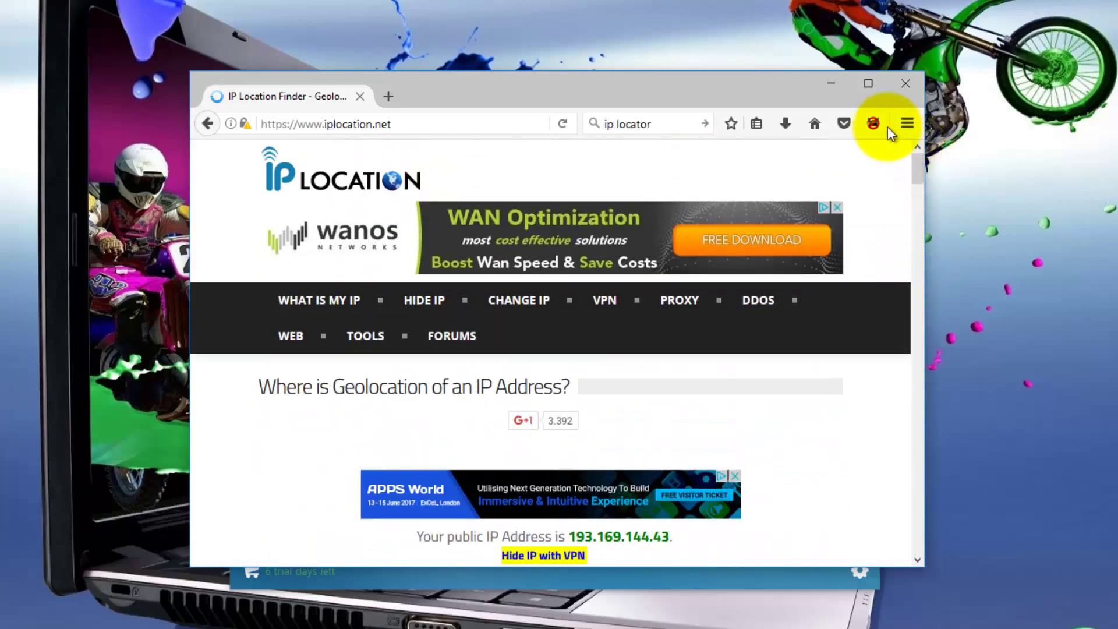
left_click(828, 84)
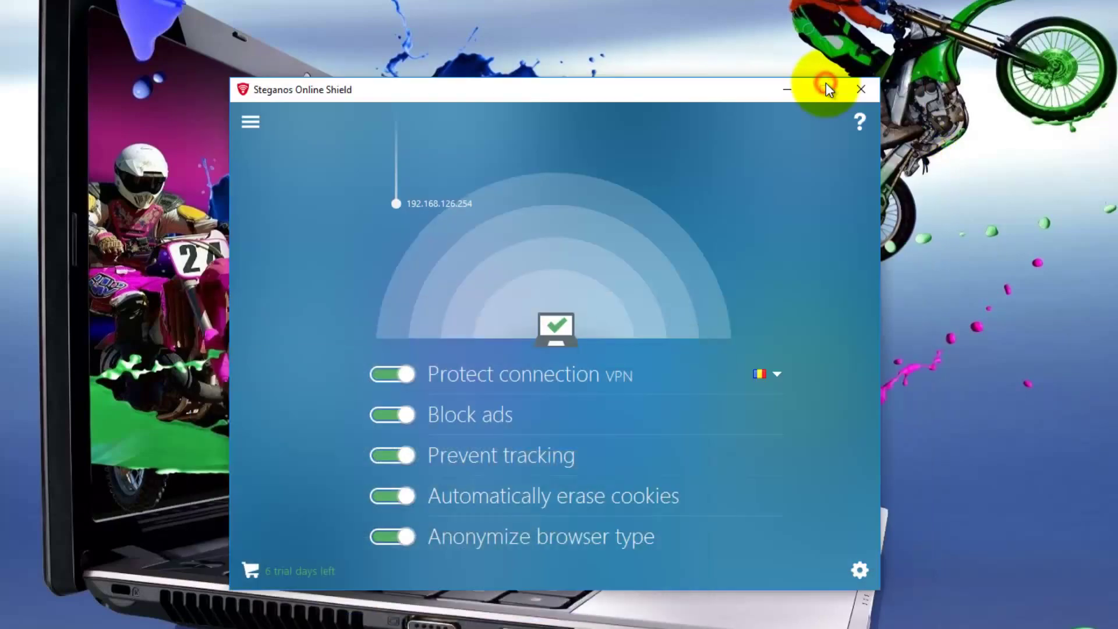
Change the VPN server country to Russia and look through the public IP's location details on iplocation.net in the browser.
left_click(776, 377)
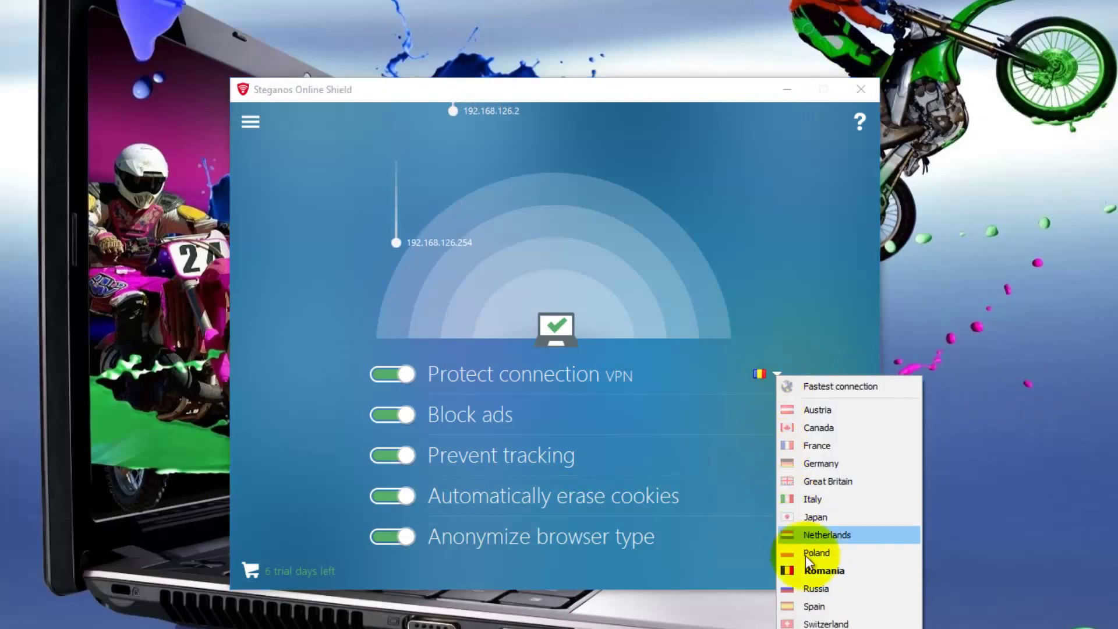
left_click(852, 589)
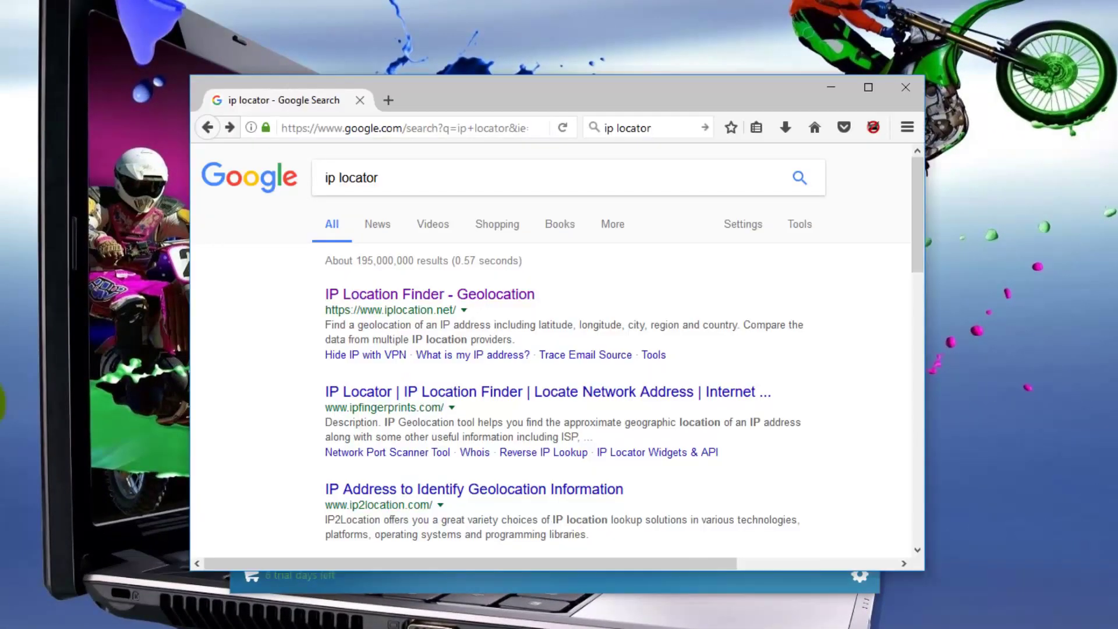
left_click(397, 297)
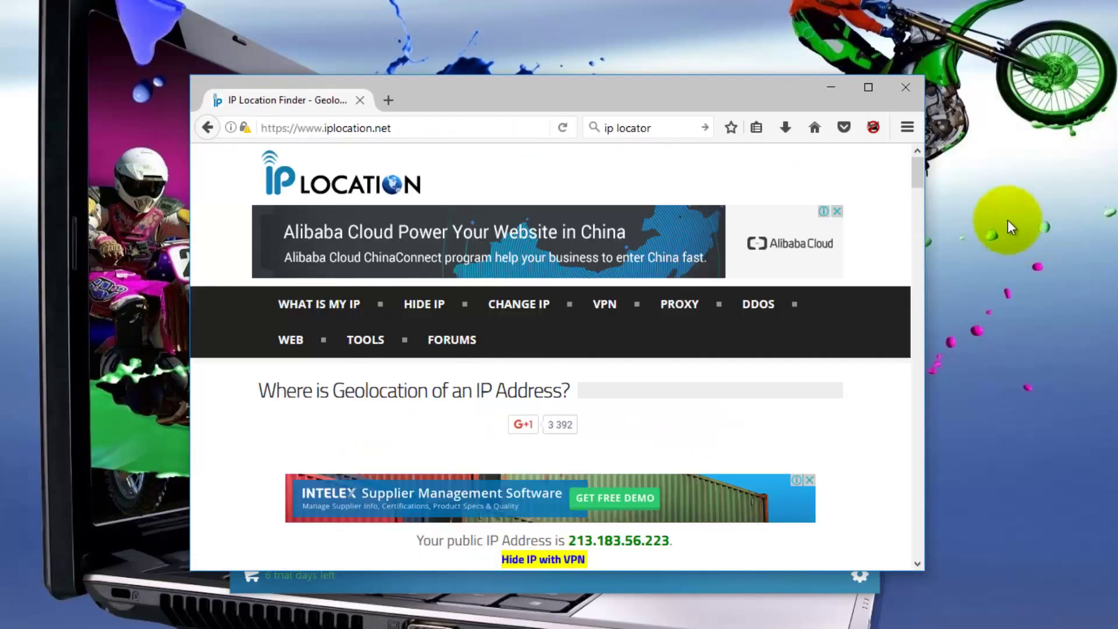
left_click_drag(918, 172, 912, 141)
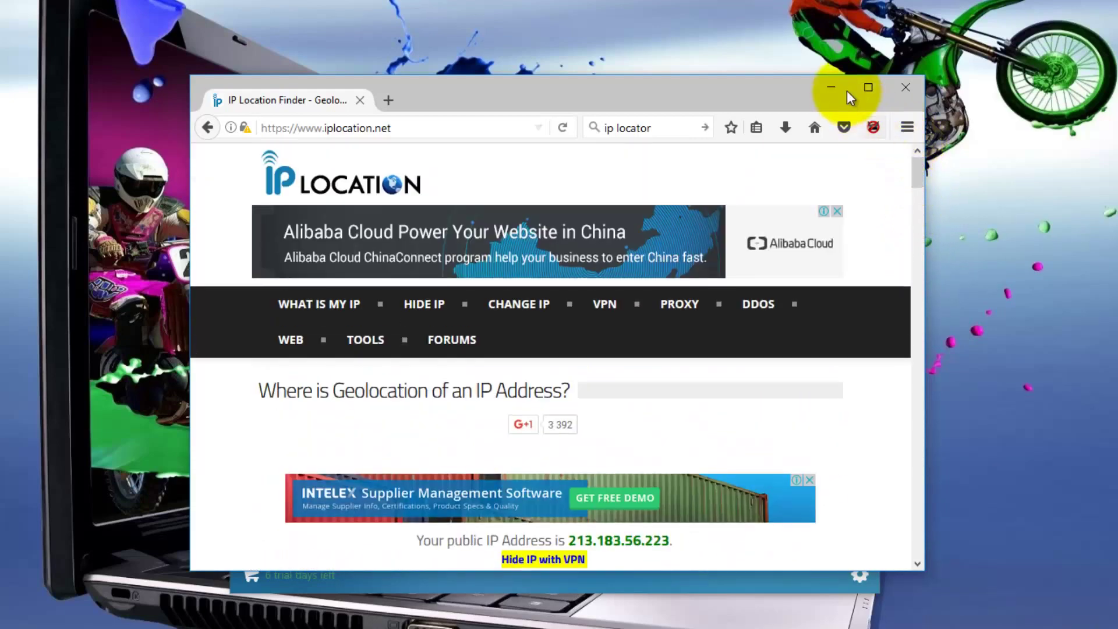
left_click(833, 85)
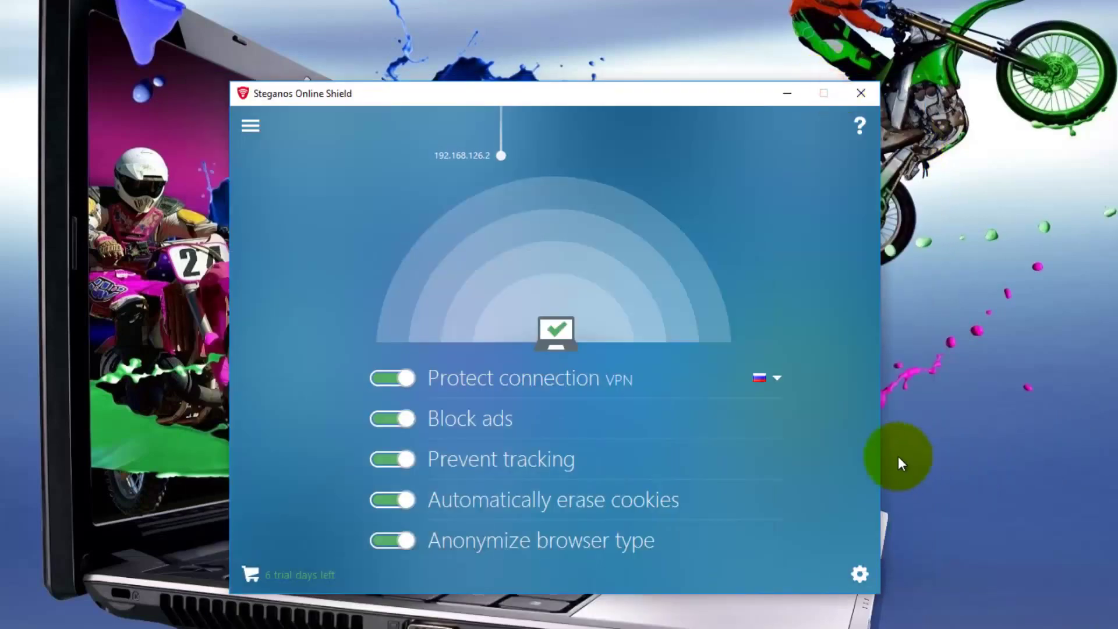
Change the VPN server country to Spain and check the public IP's location on iplocation.net in the browser.
left_click(778, 381)
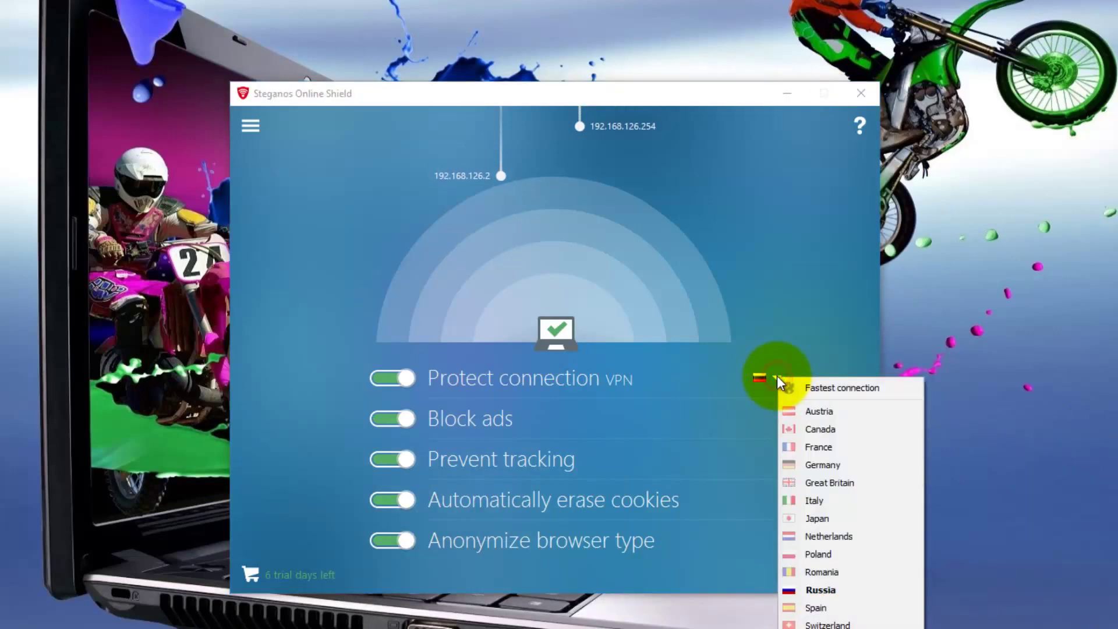
left_click(852, 609)
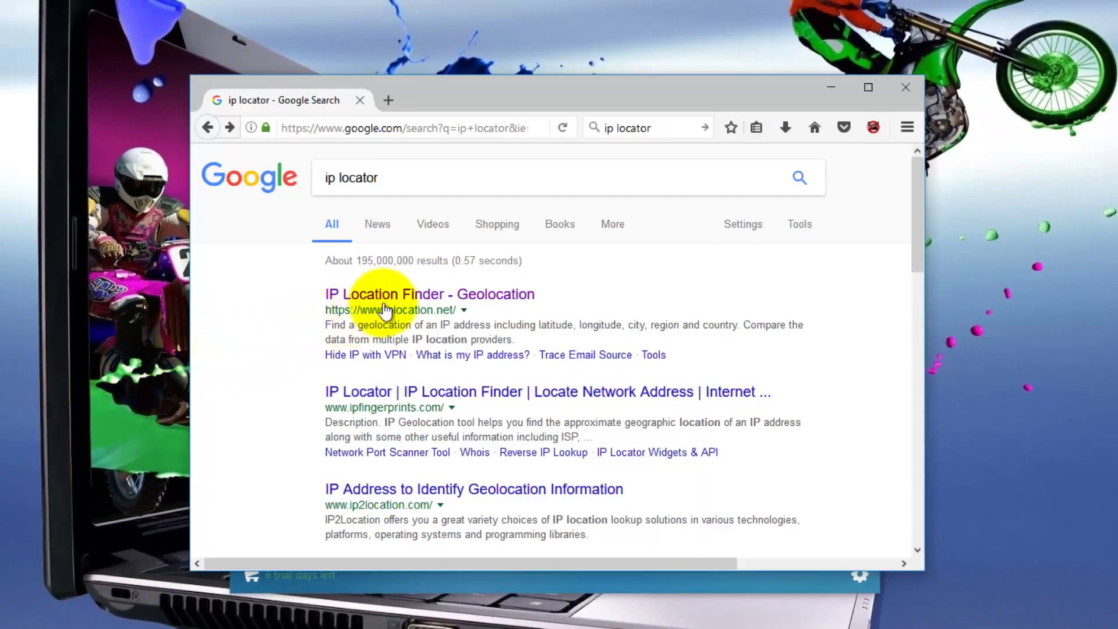
left_click(393, 297)
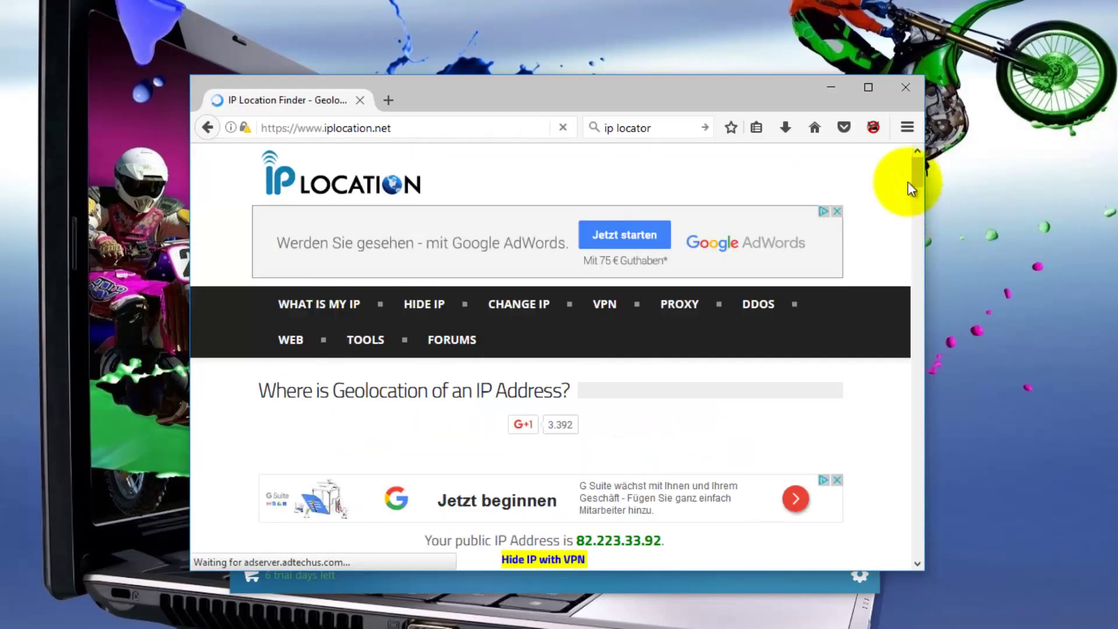
left_click_drag(921, 169, 901, 137)
left_click(826, 89)
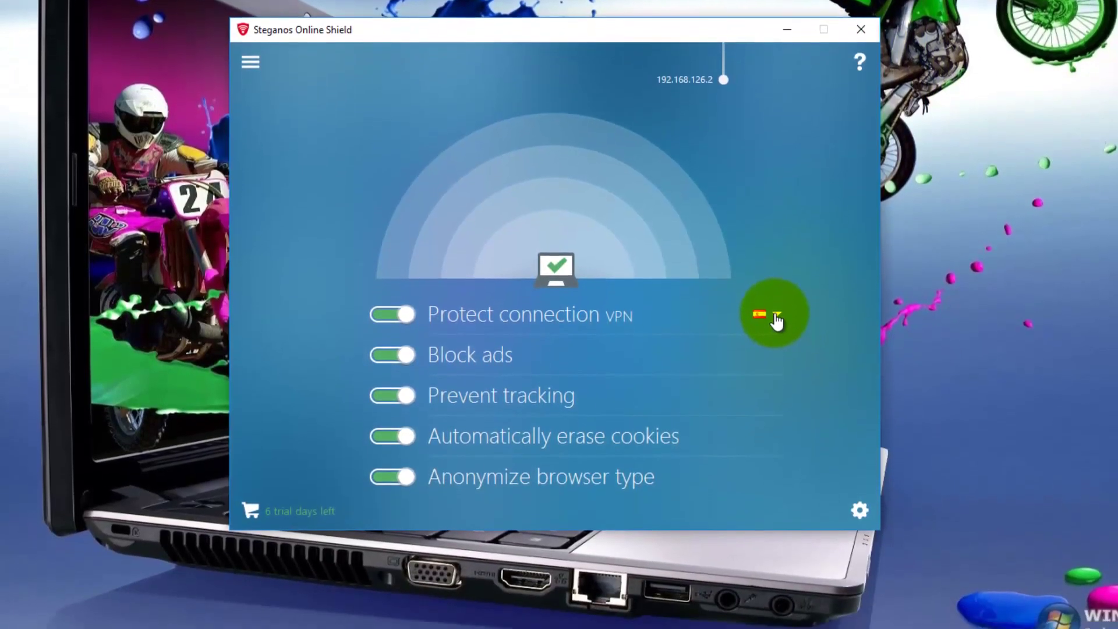
Set Switzerland as the VPN server country and review the public IP's geolocation on iplocation.net in the browser.
left_click(776, 349)
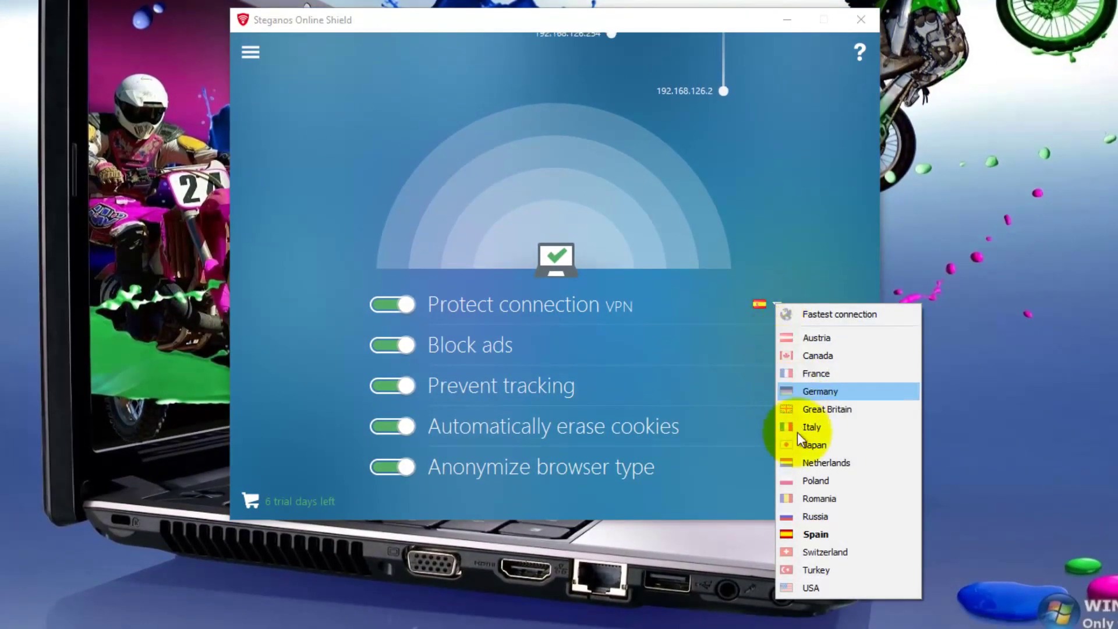
left_click(858, 552)
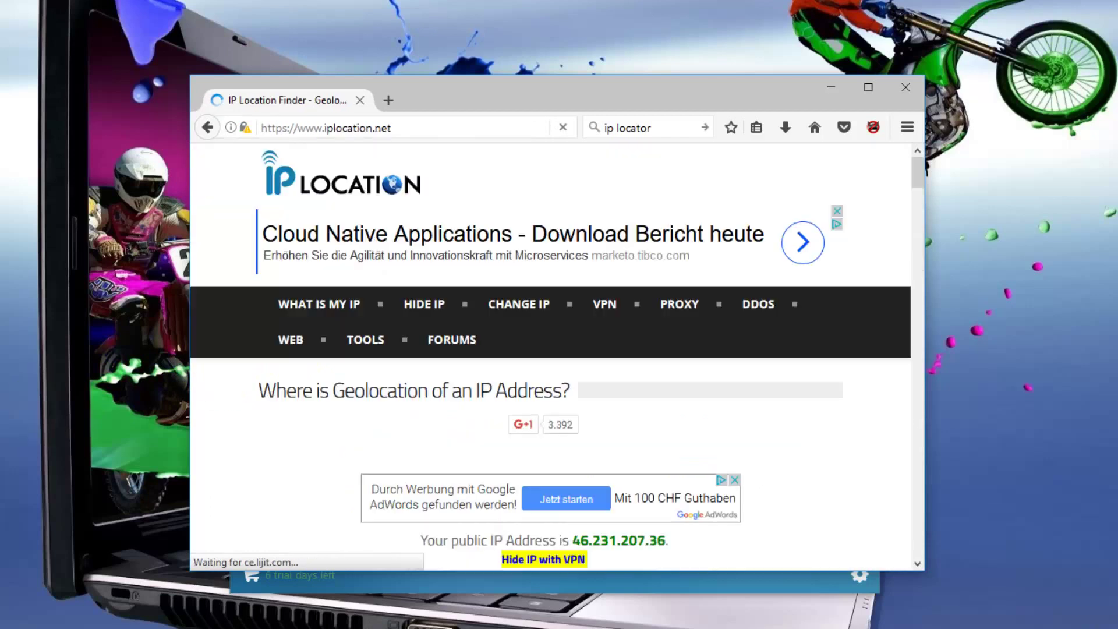
mouse_move(913, 172)
left_mouse_down()
mouse_move(920, 263)
mouse_move(917, 159)
left_mouse_up()
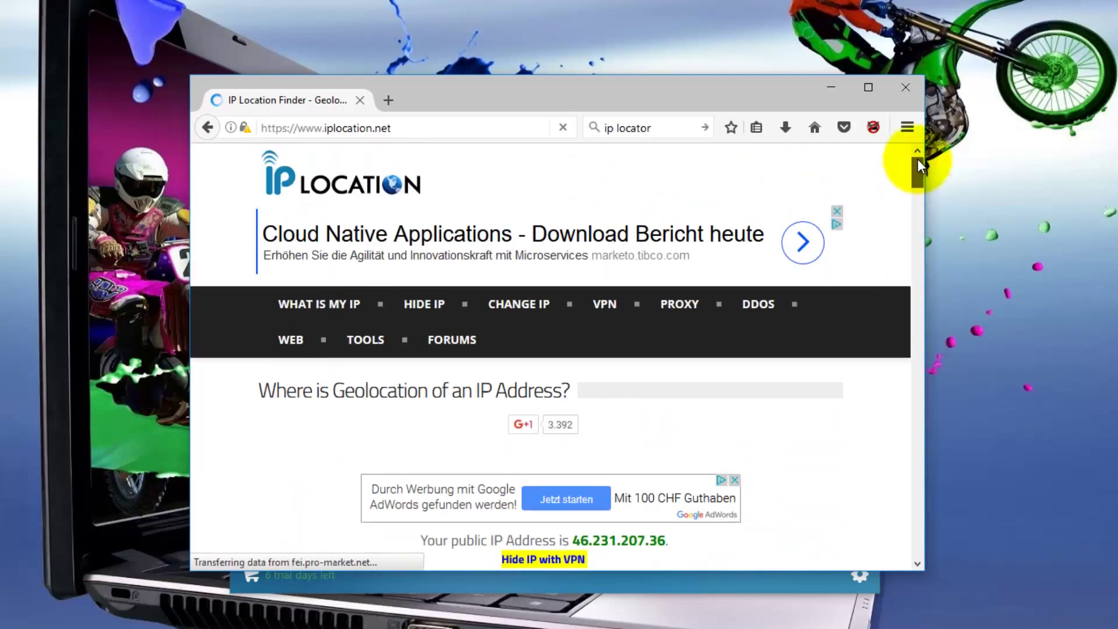
left_click(830, 86)
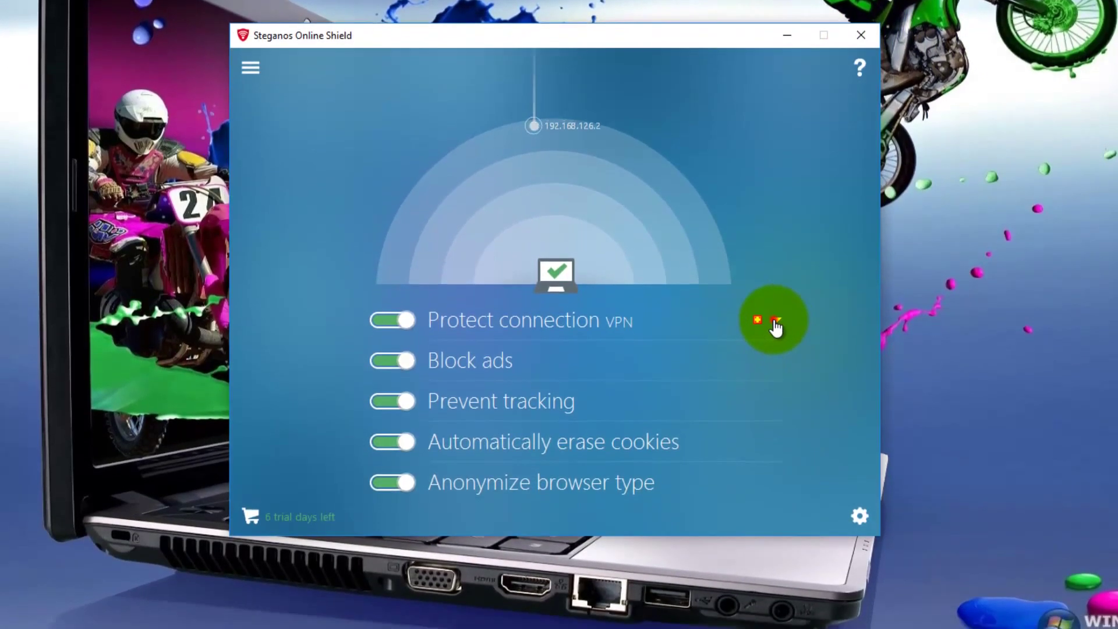
Switch the VPN server country to Turkey and look through the public IP's location details on iplocation.net in the browser.
left_click(775, 342)
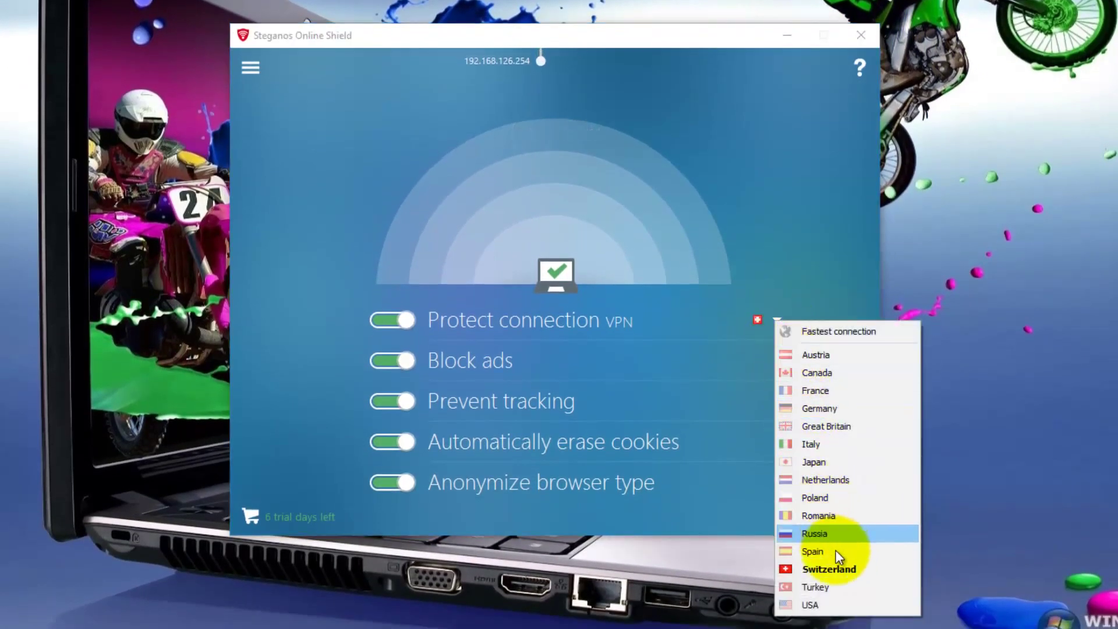
left_click(839, 588)
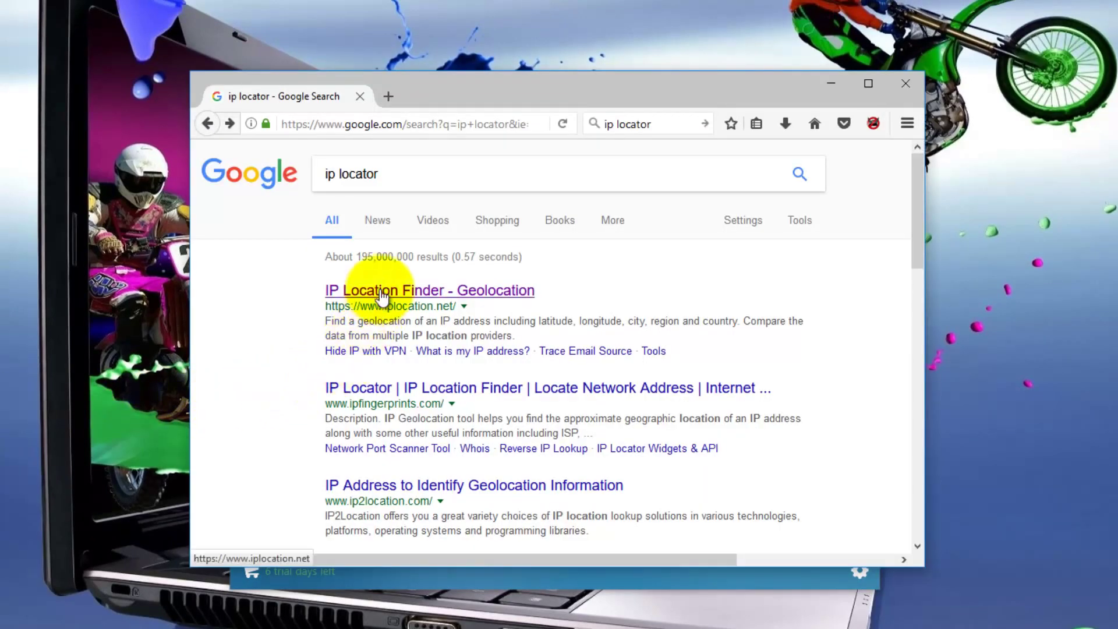
left_click(382, 291)
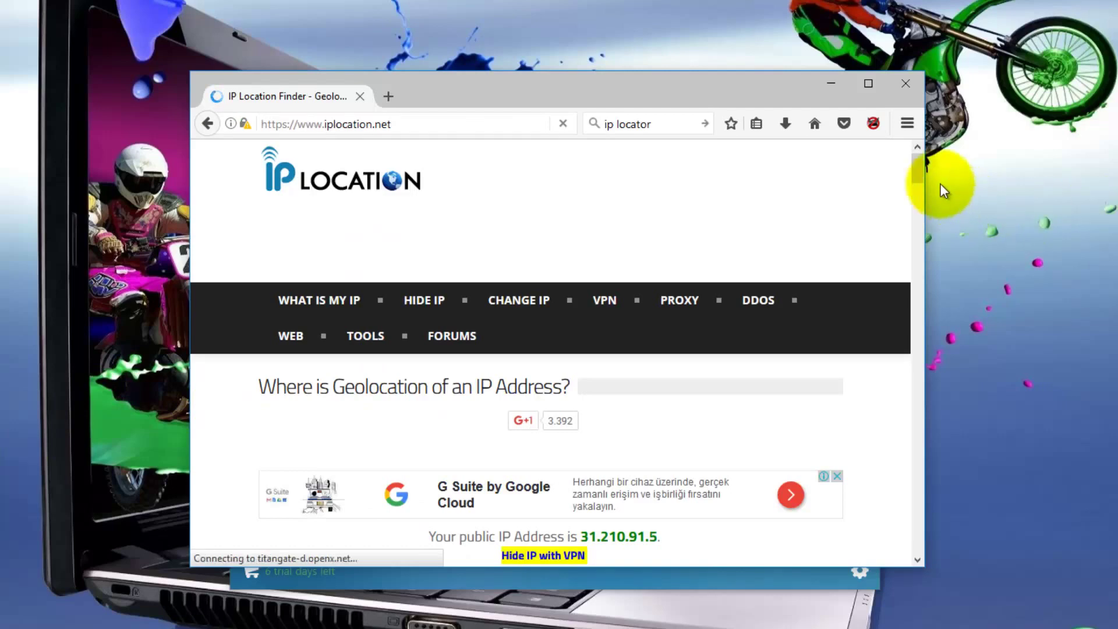
left_click_drag(918, 164, 917, 142)
left_click(834, 84)
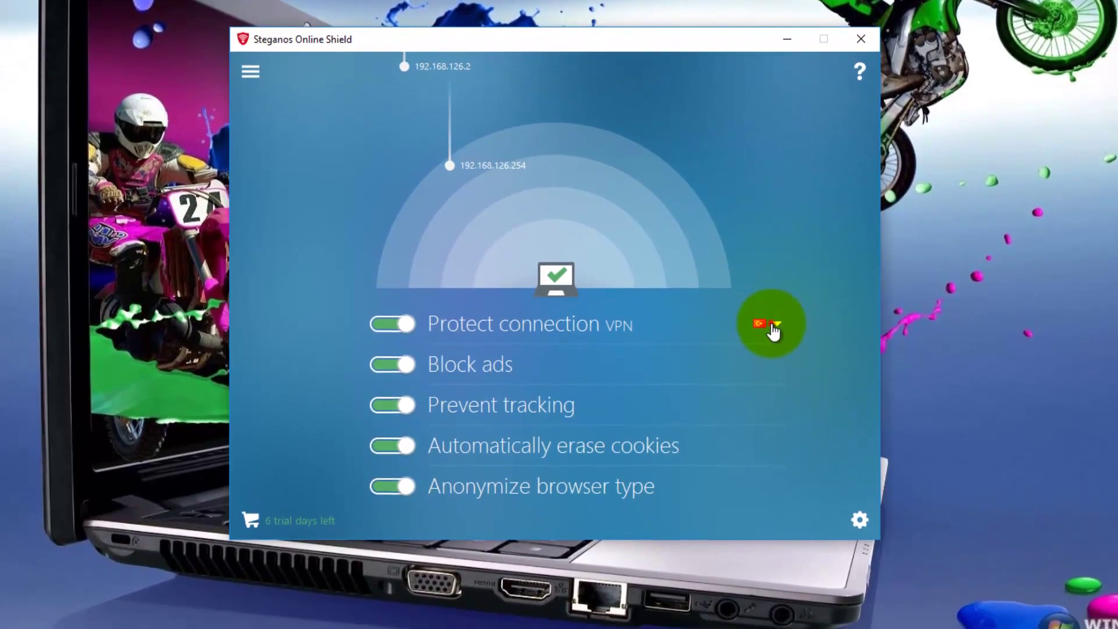
Select USA as the VPN server country and verify the public IP's geolocation on iplocation.net in the browser.
left_click(777, 367)
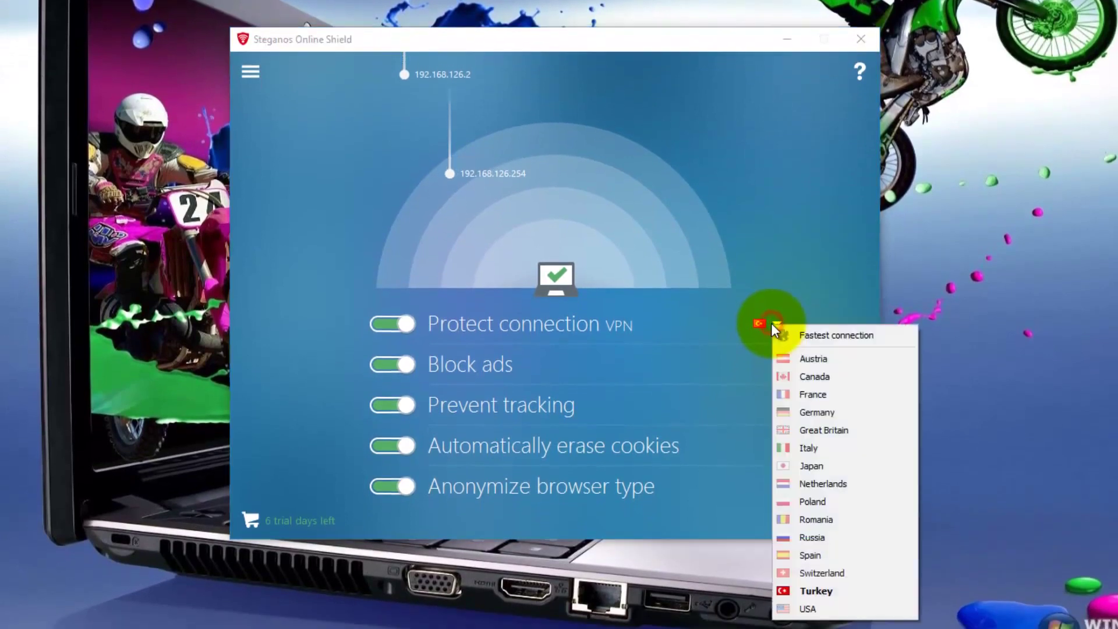
left_click(807, 609)
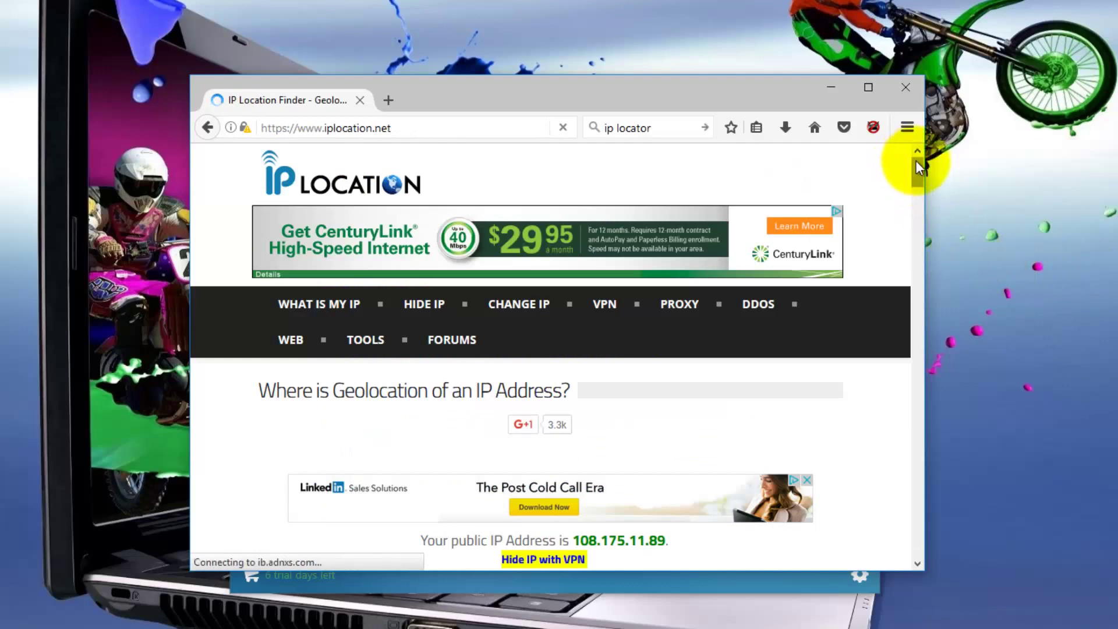
mouse_move(917, 166)
left_mouse_down()
mouse_move(929, 257)
mouse_move(911, 156)
left_mouse_up()
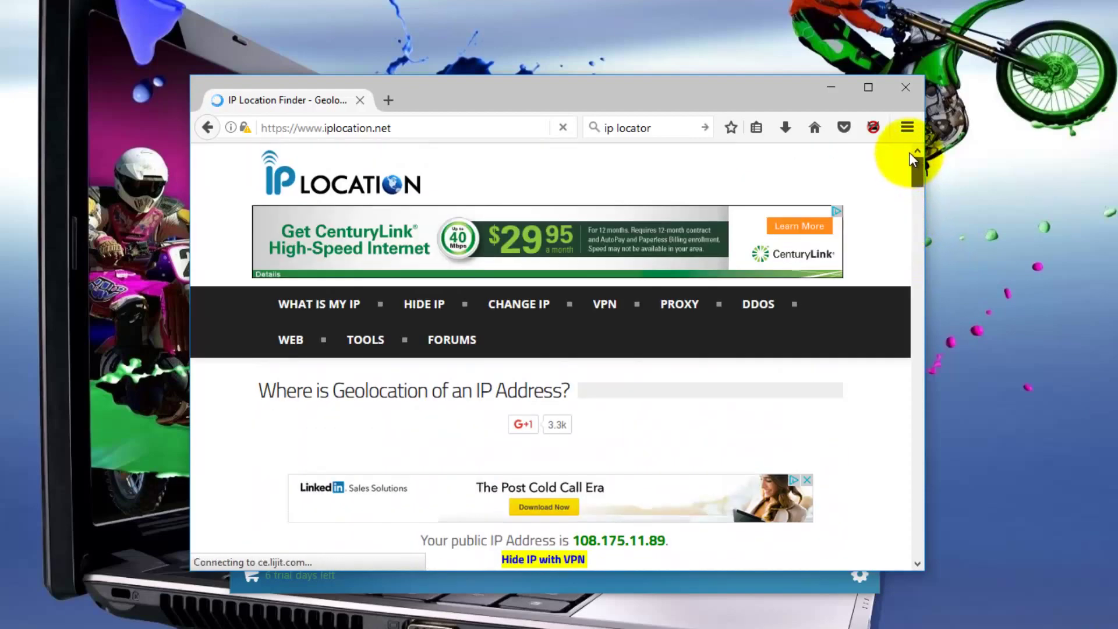
Turn off the VPN connection protection and close the Steganos Online Shield window.
left_click(833, 88)
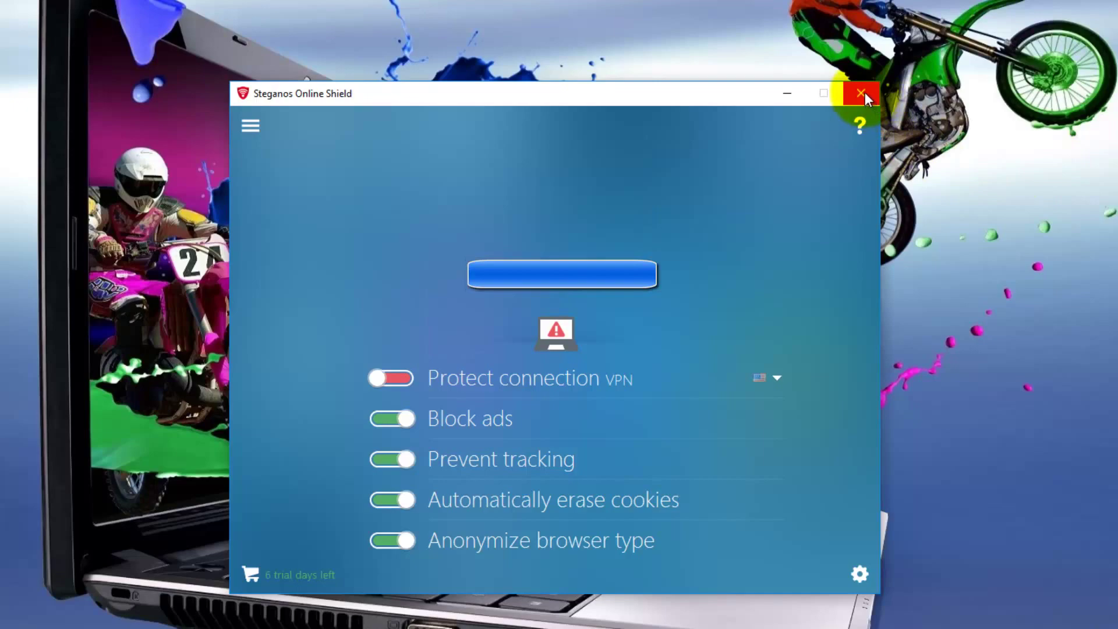
left_click(862, 93)
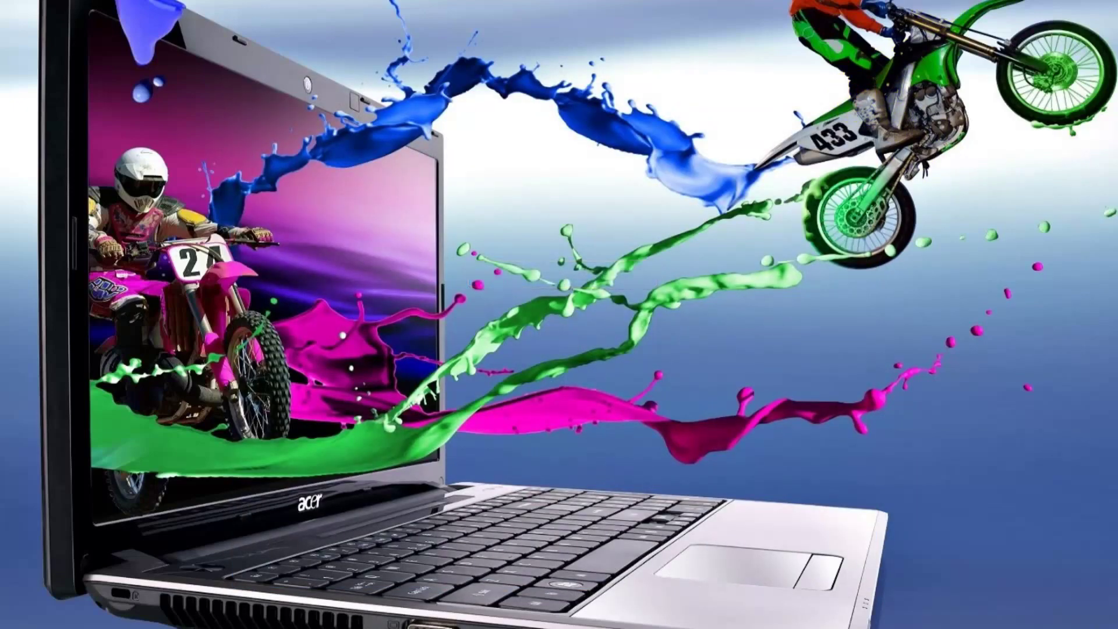